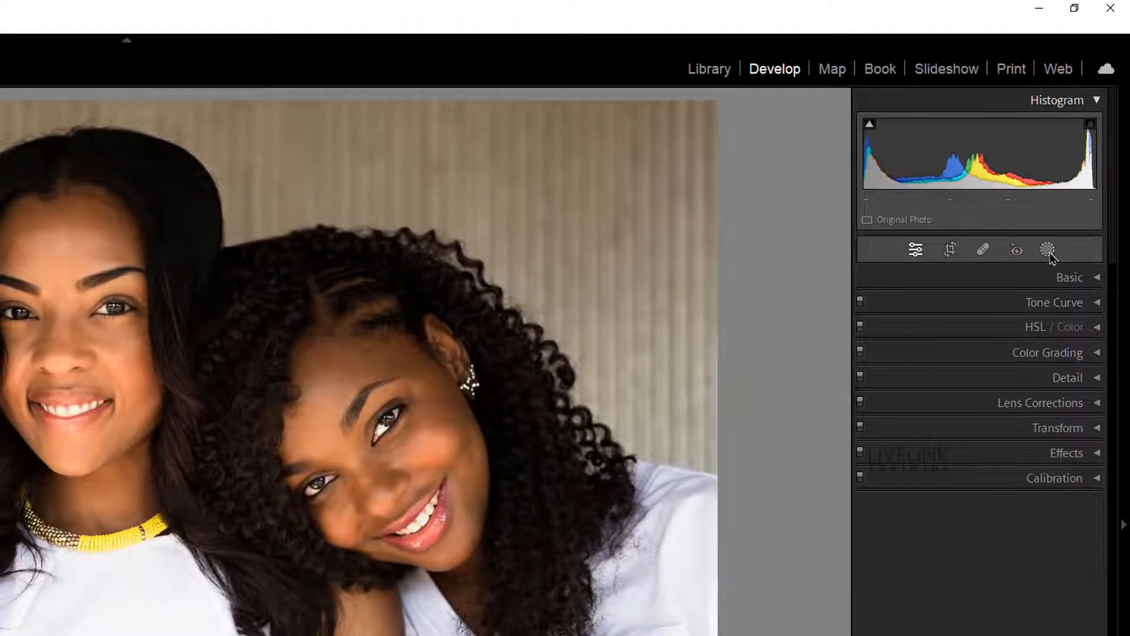
# - Start a people mask for Person 1, the woman in the sleeveless lace top, and deselect the Entire Person option
pyautogui.click(1049, 250)
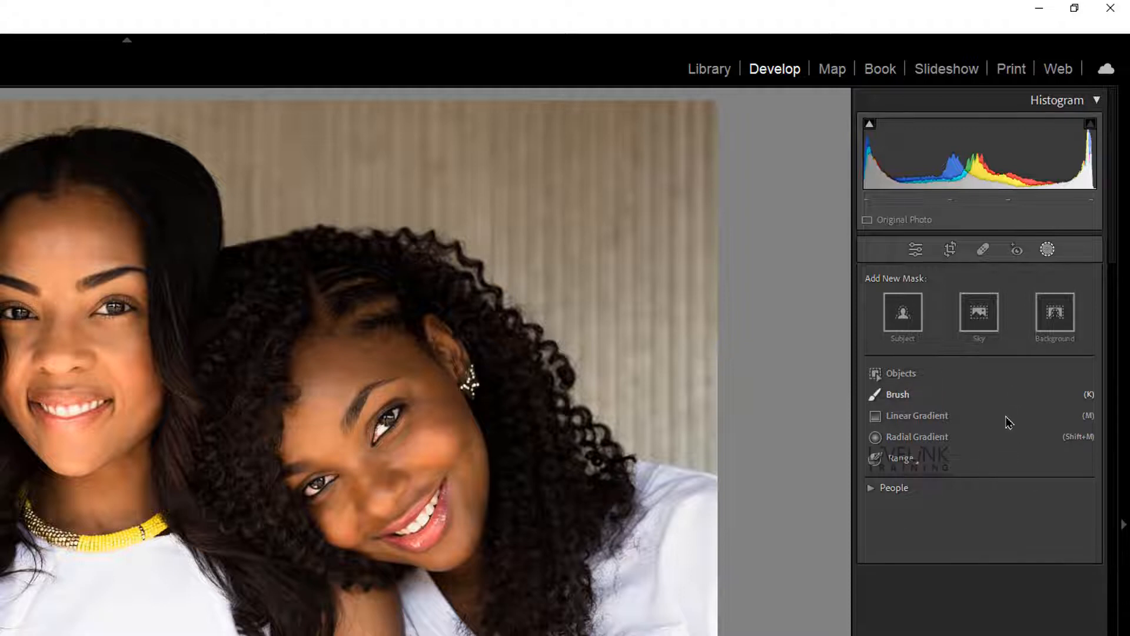
pyautogui.click(872, 489)
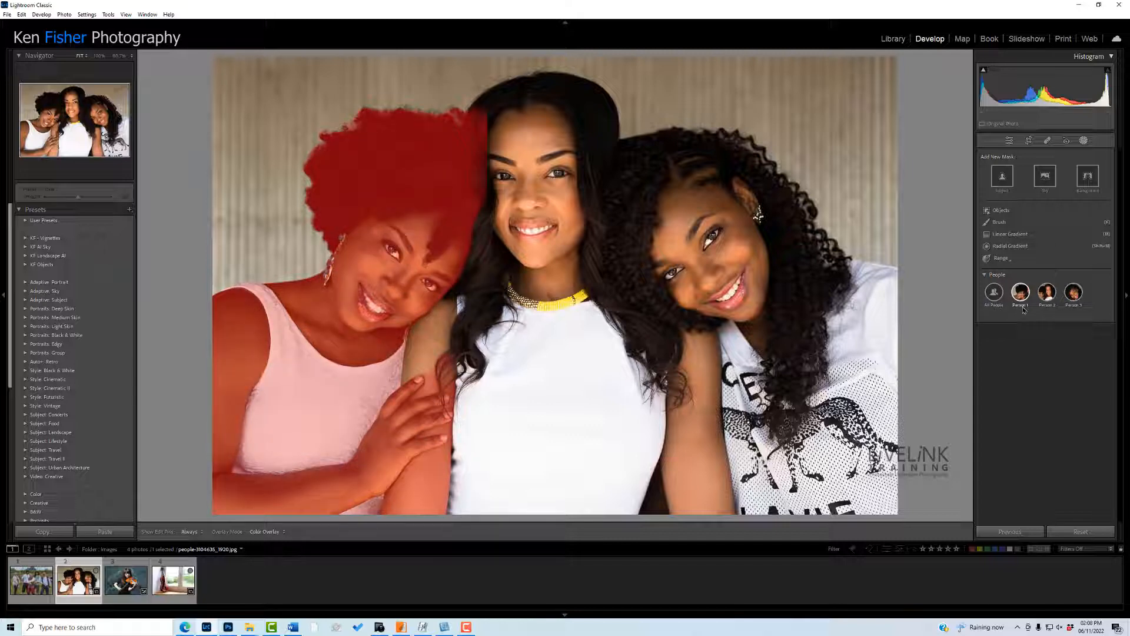
pyautogui.click(1022, 293)
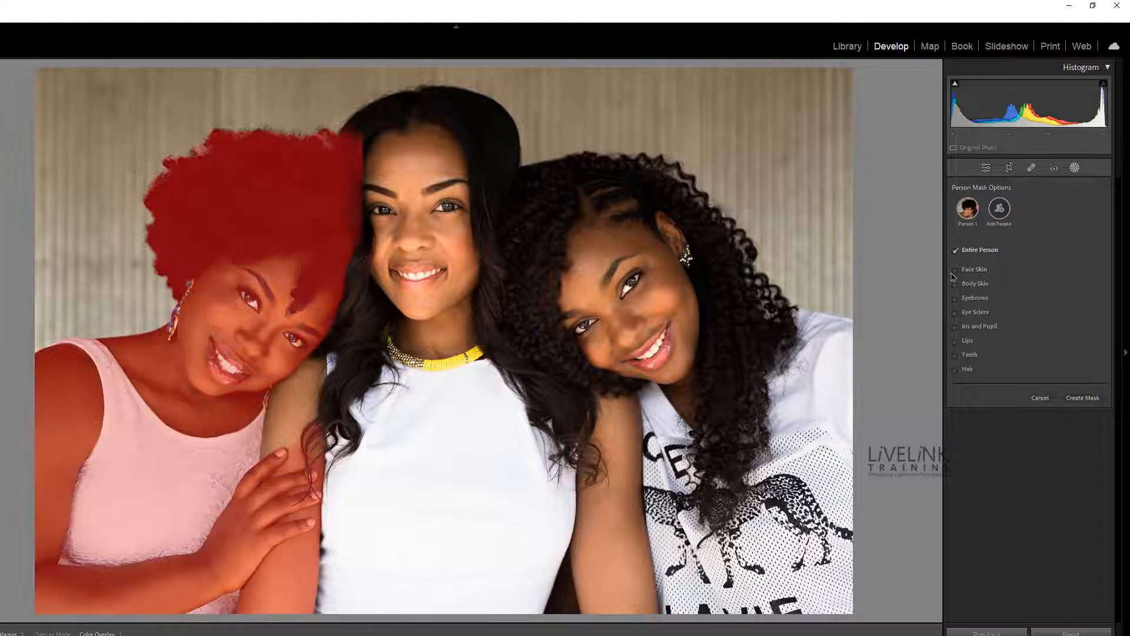
pyautogui.click(956, 250)
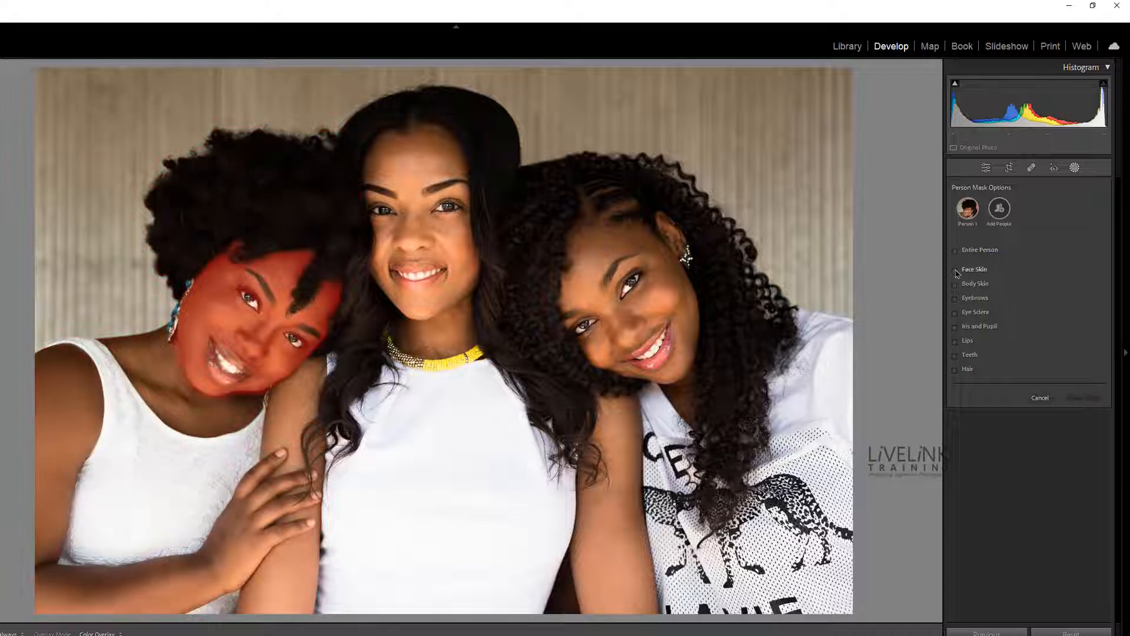
# - Preview the Face Skin, Body Skin, Eyebrows and Eye Sclera selections for Person 1 one at a time, deselecting each again
pyautogui.click(957, 272)
pyautogui.click(956, 271)
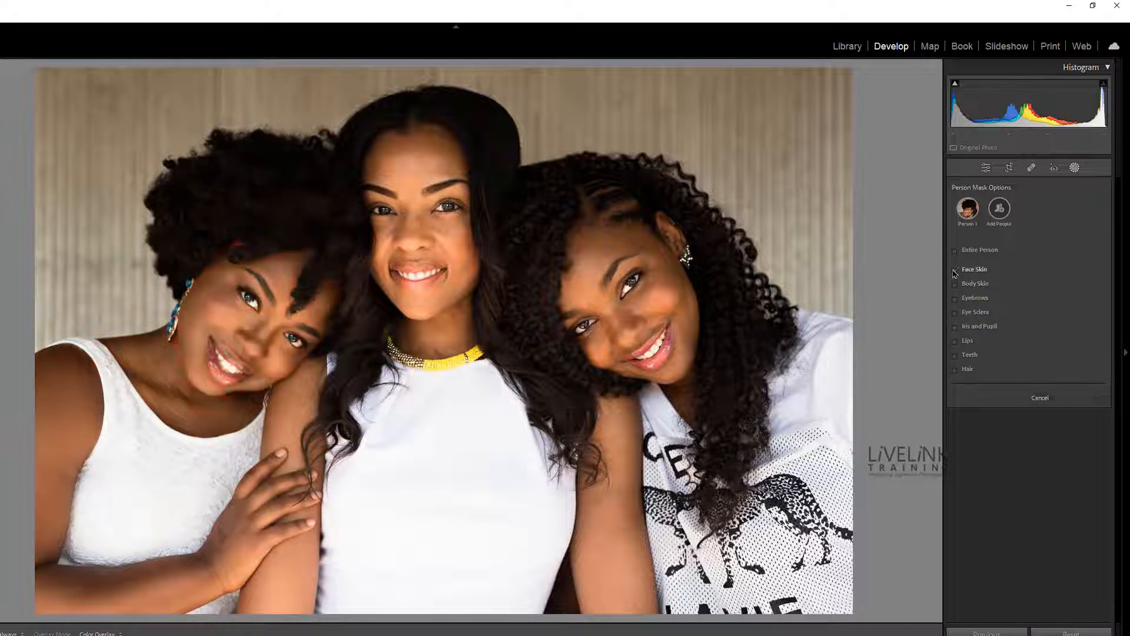
pyautogui.click(956, 284)
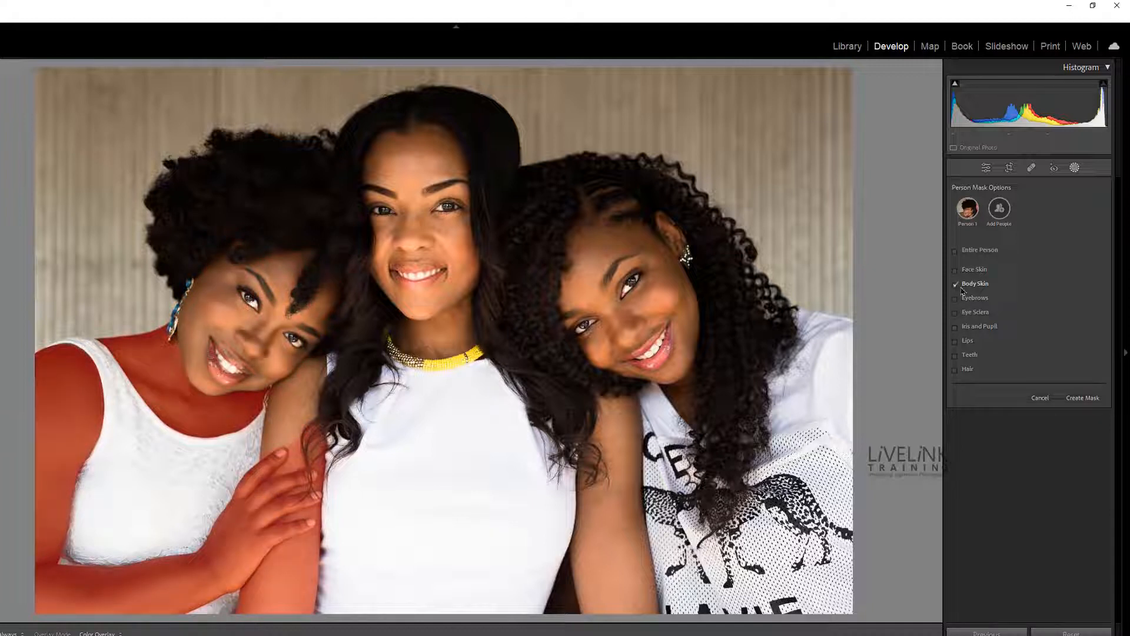
pyautogui.click(957, 286)
pyautogui.click(956, 300)
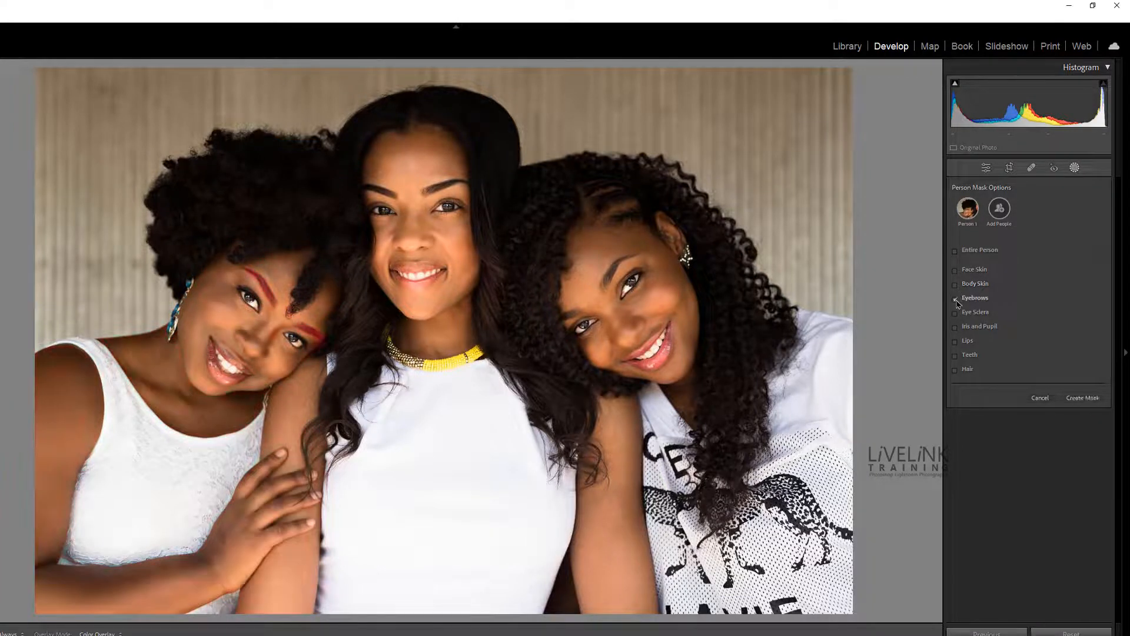
pyautogui.click(957, 300)
pyautogui.click(957, 314)
pyautogui.click(958, 316)
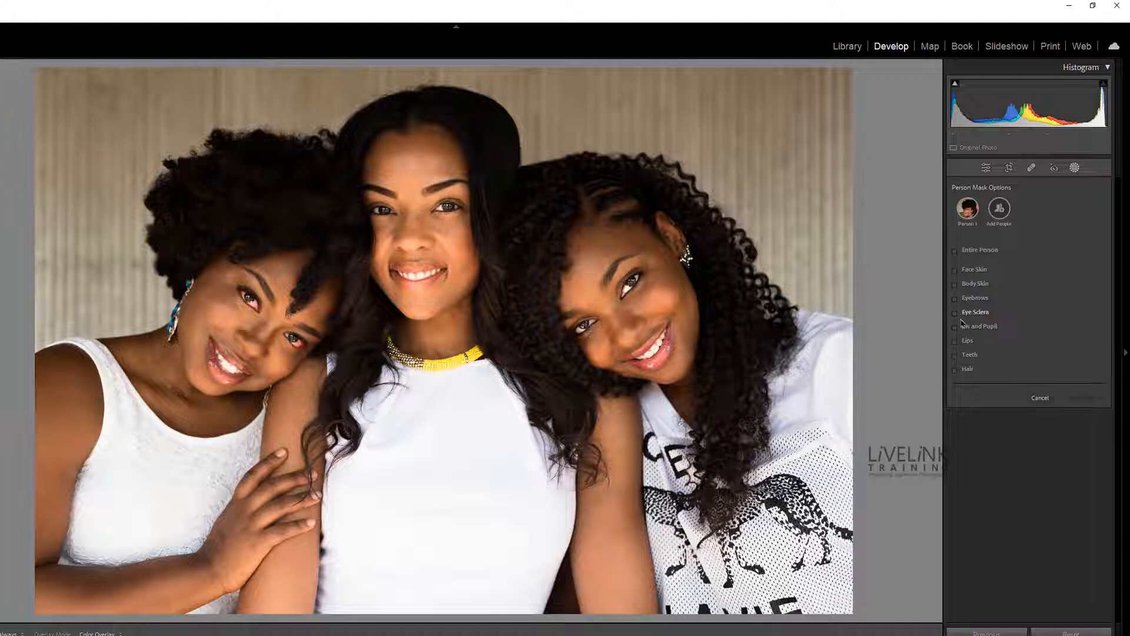
# - Preview the Iris and Pupil, Lips and Teeth selections for Person 1 one at a time, deselecting each again
pyautogui.click(957, 328)
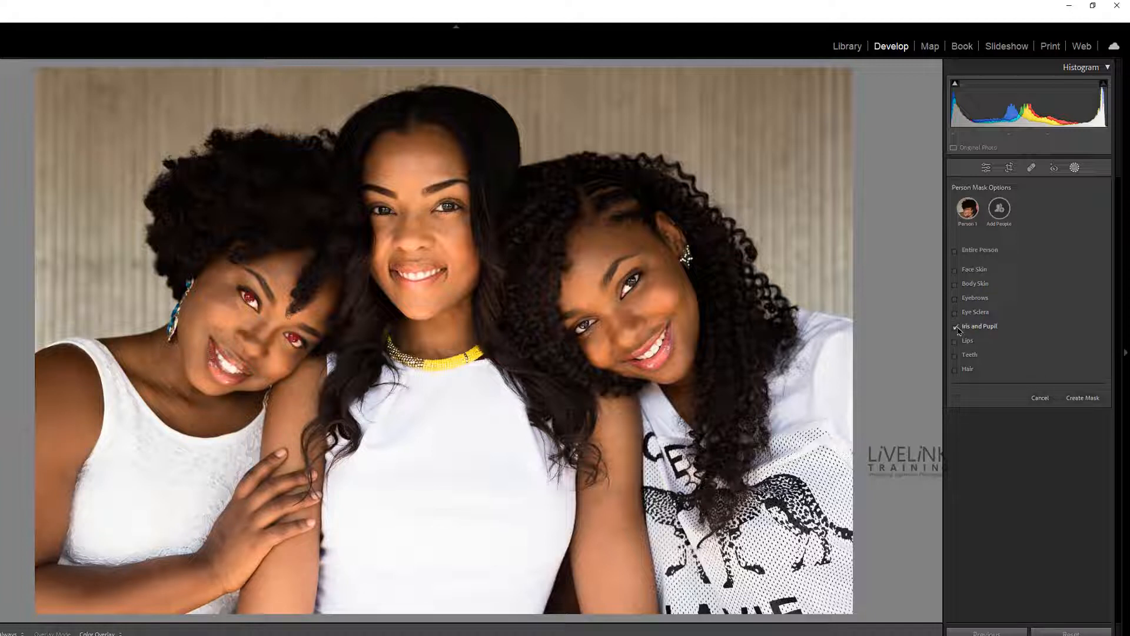
pyautogui.click(958, 328)
pyautogui.click(956, 341)
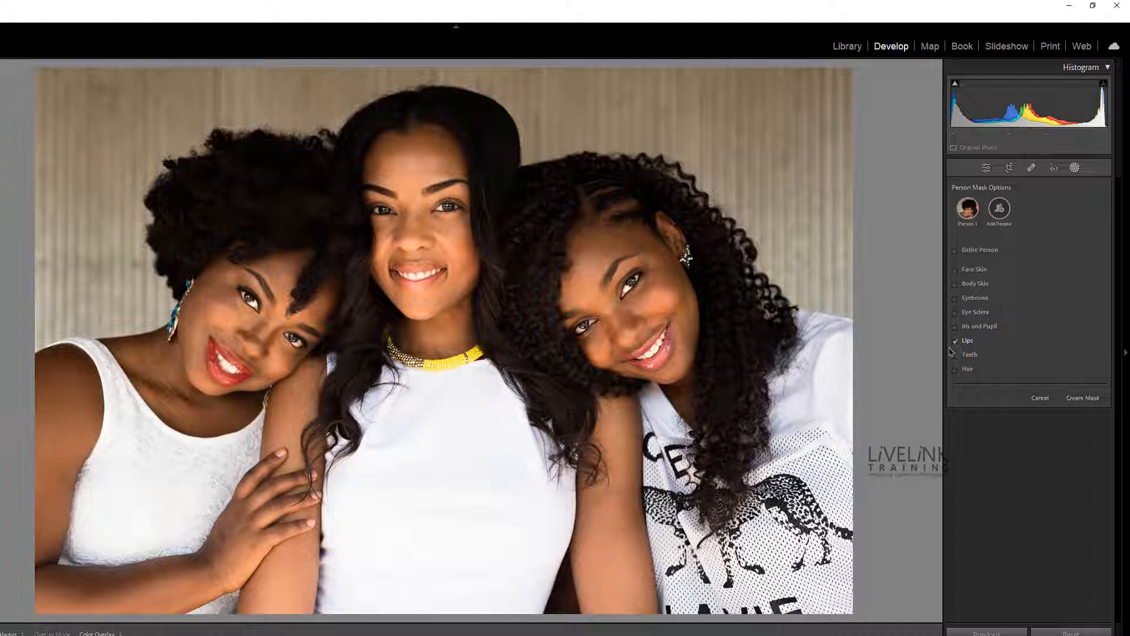
pyautogui.click(956, 342)
pyautogui.click(955, 356)
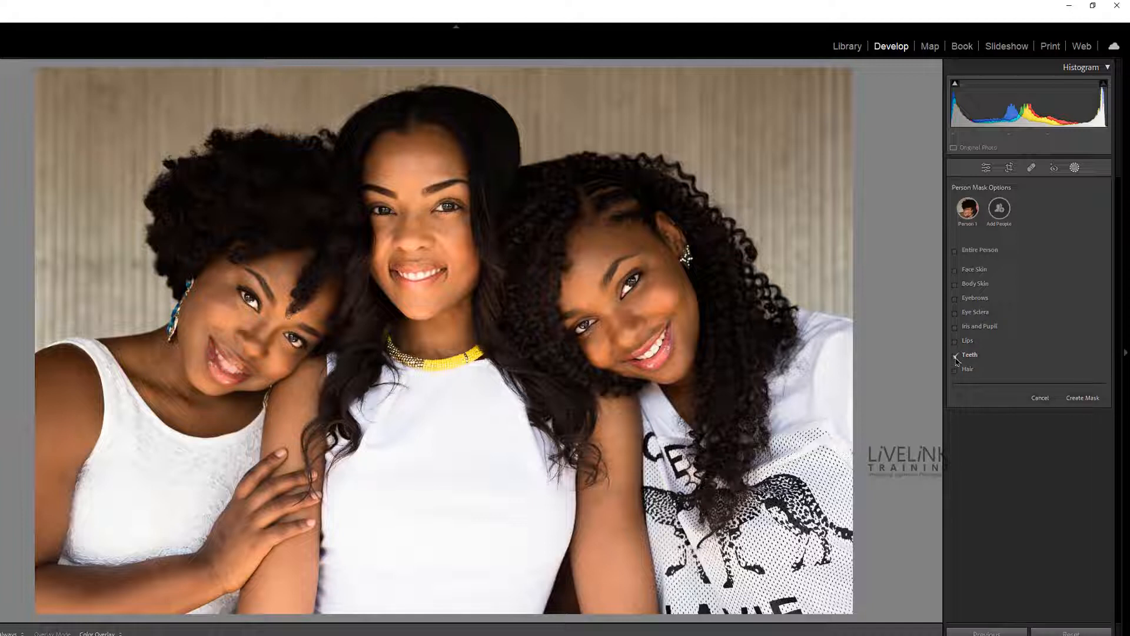
pyautogui.click(955, 356)
# - Choose only Hair for Person 1 and create the mask from it
pyautogui.click(956, 370)
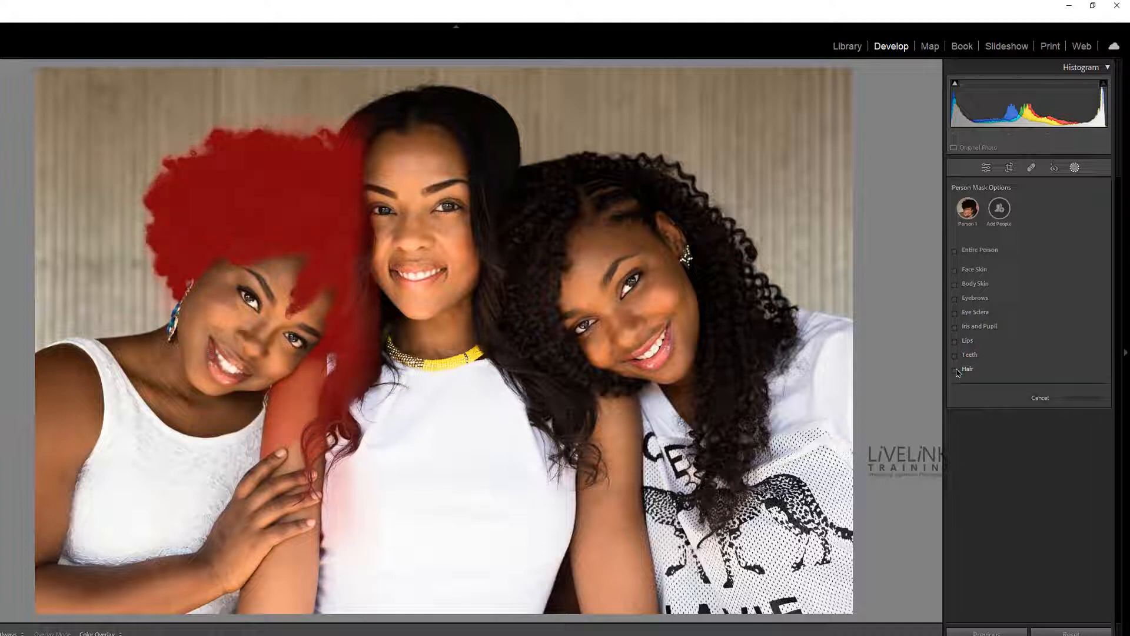
pyautogui.click(956, 371)
pyautogui.click(1083, 398)
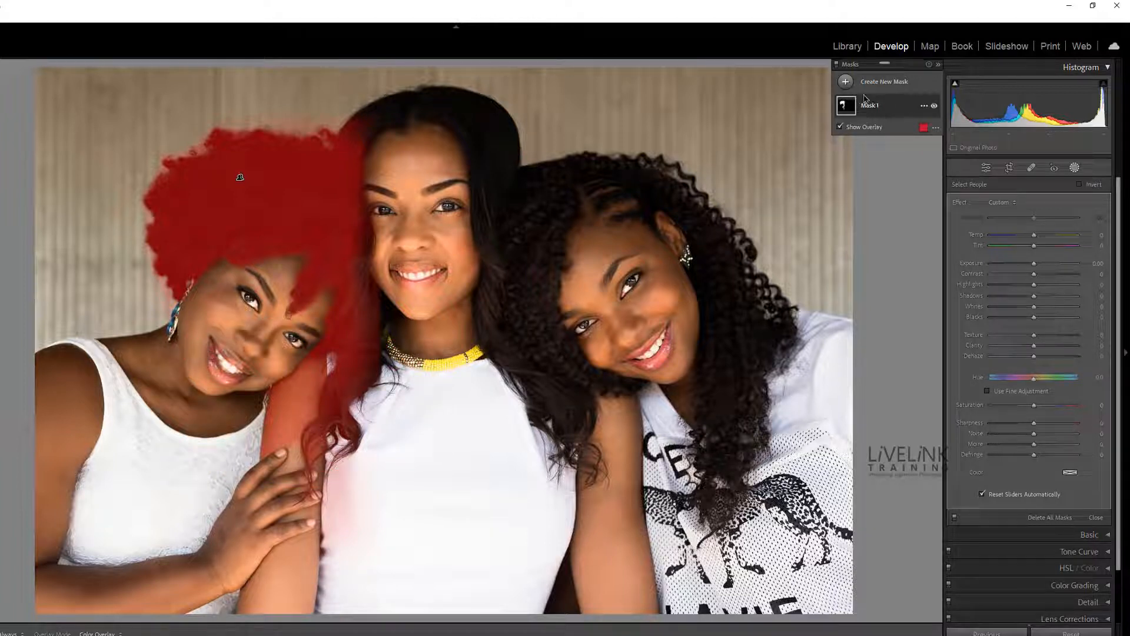
# - Subtract the middle woman's upper arm from the Person 1 hair mask with a brush stroke
pyautogui.click(848, 109)
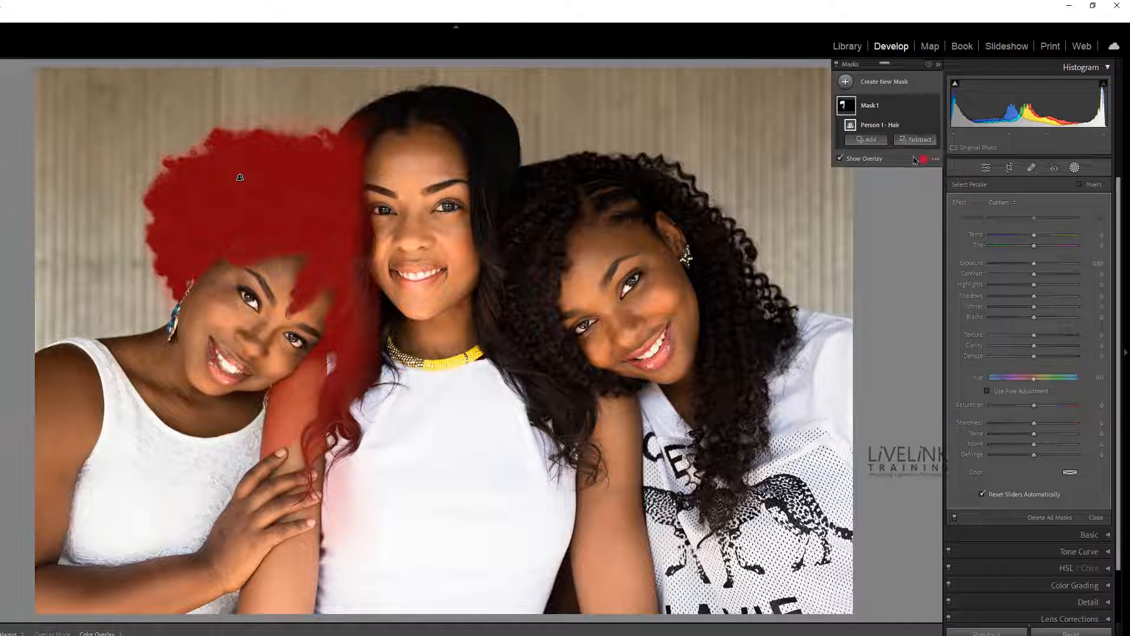
pyautogui.click(913, 141)
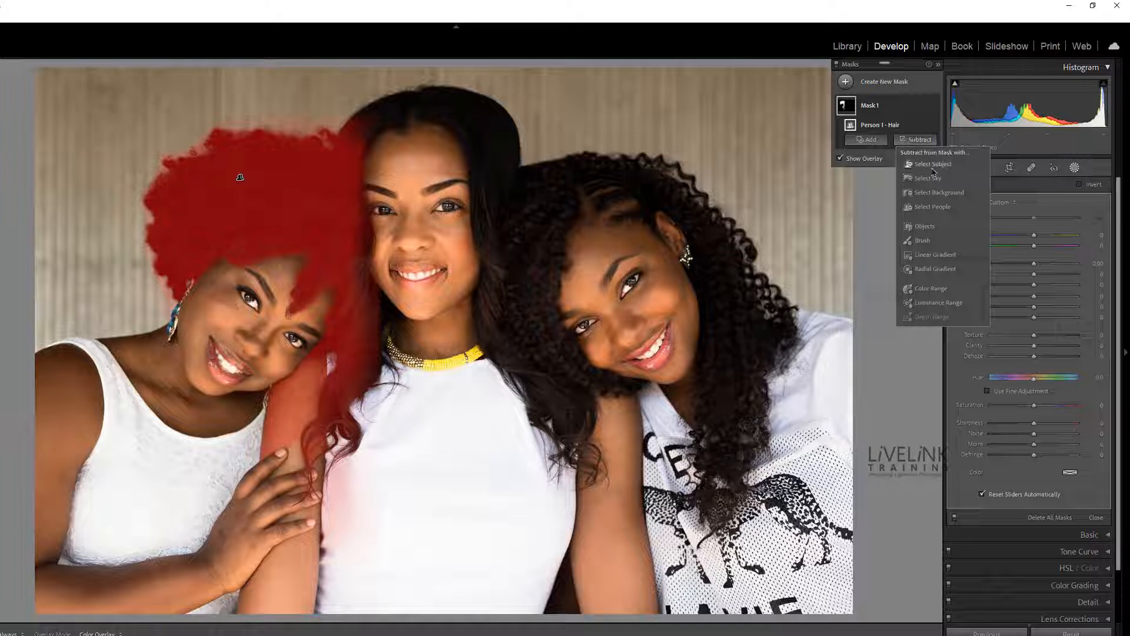
pyautogui.click(922, 242)
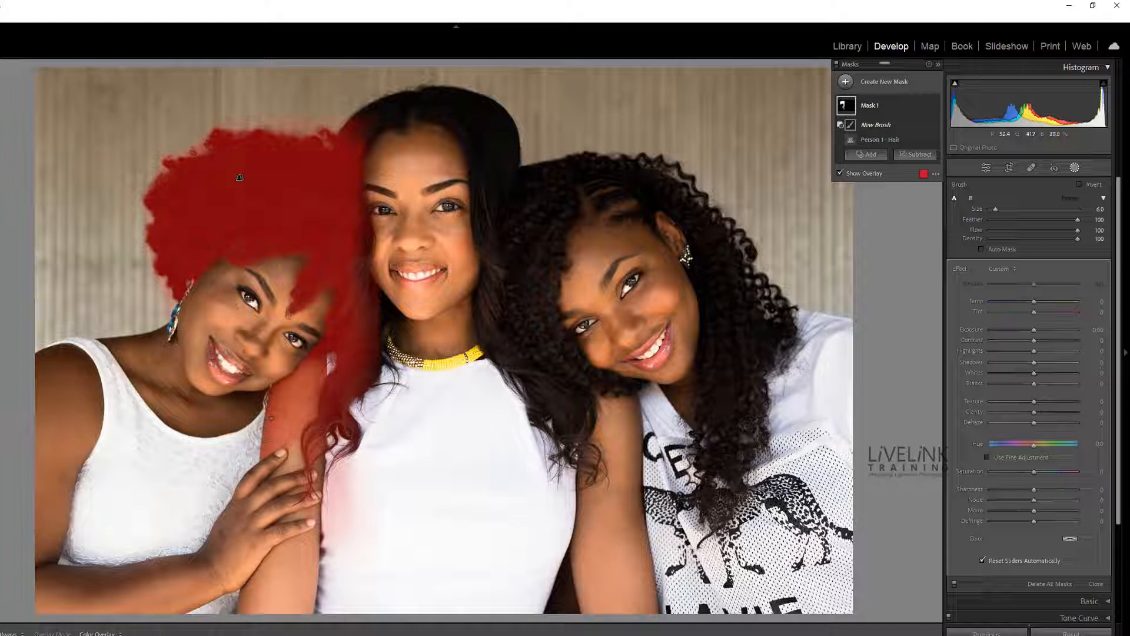
pyautogui.moveTo(279, 407)
pyautogui.mouseDown()
pyautogui.moveTo(271, 425)
pyautogui.moveTo(297, 419)
pyautogui.moveTo(300, 368)
pyautogui.mouseUp()
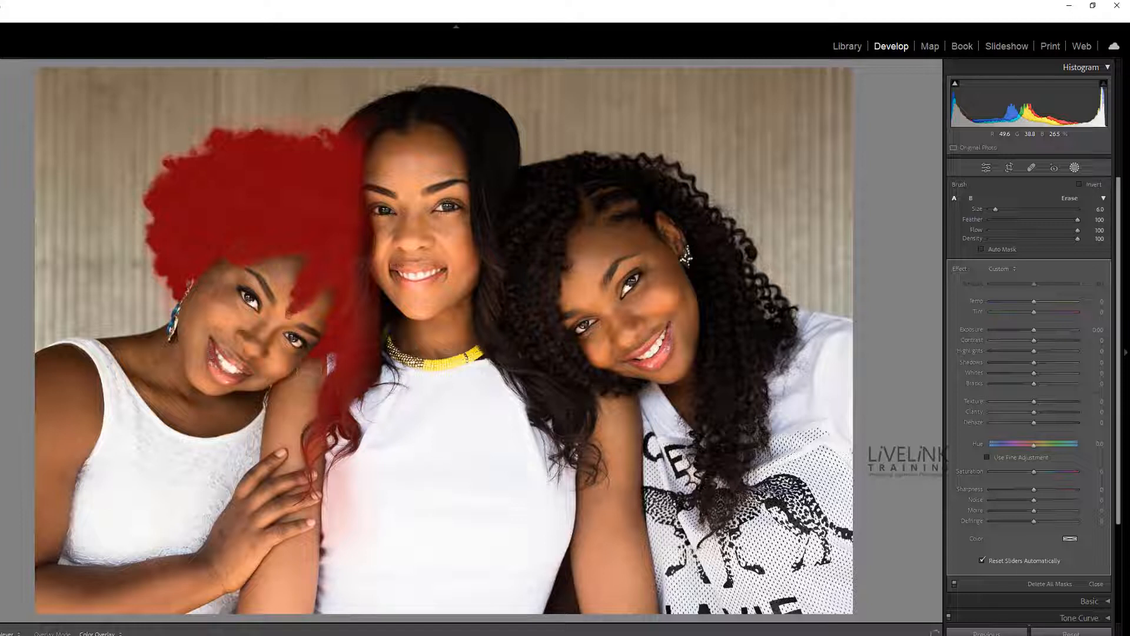
# - Set Shadows to 33 on the Person 1 hair mask
pyautogui.press('h')
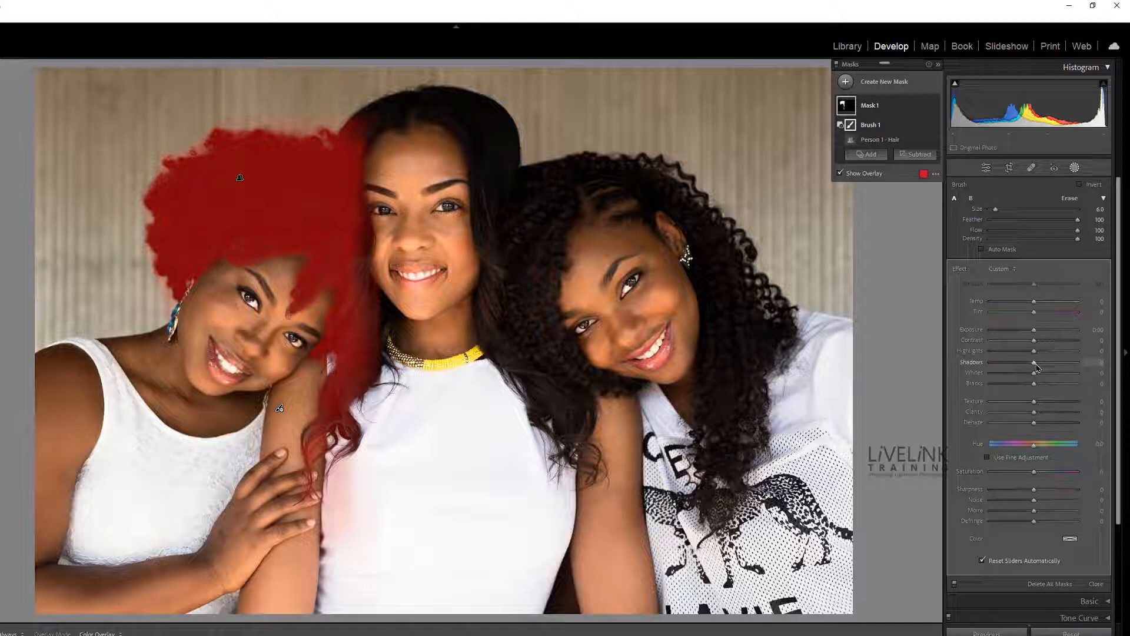
pyautogui.moveTo(1036, 364); pyautogui.dragTo(1048, 365)
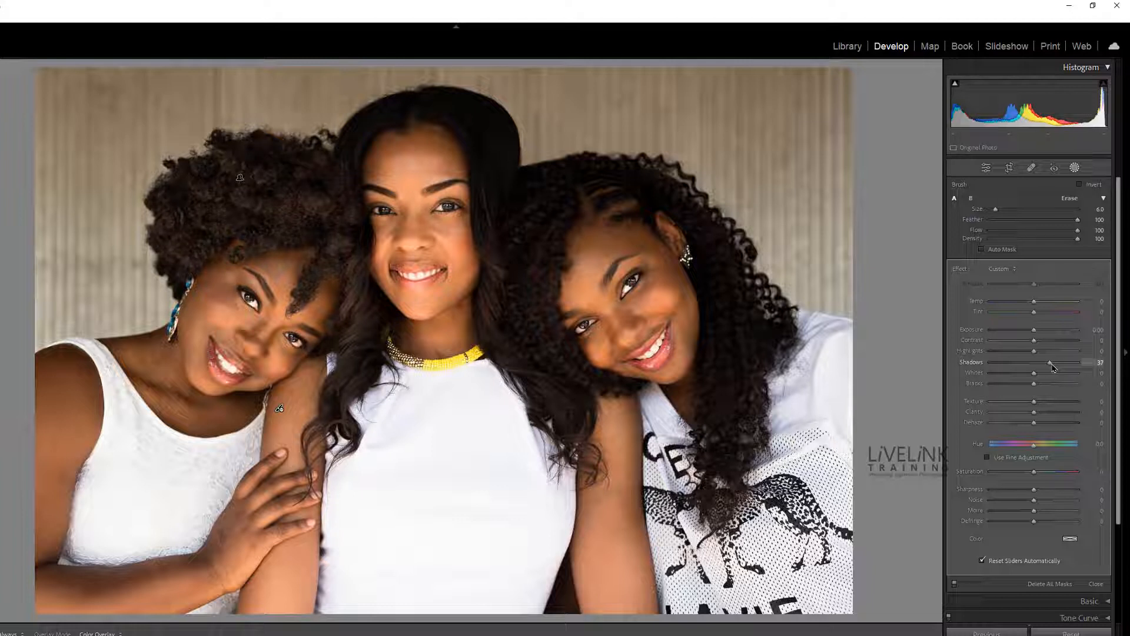
pyautogui.moveTo(1053, 368); pyautogui.dragTo(1052, 369)
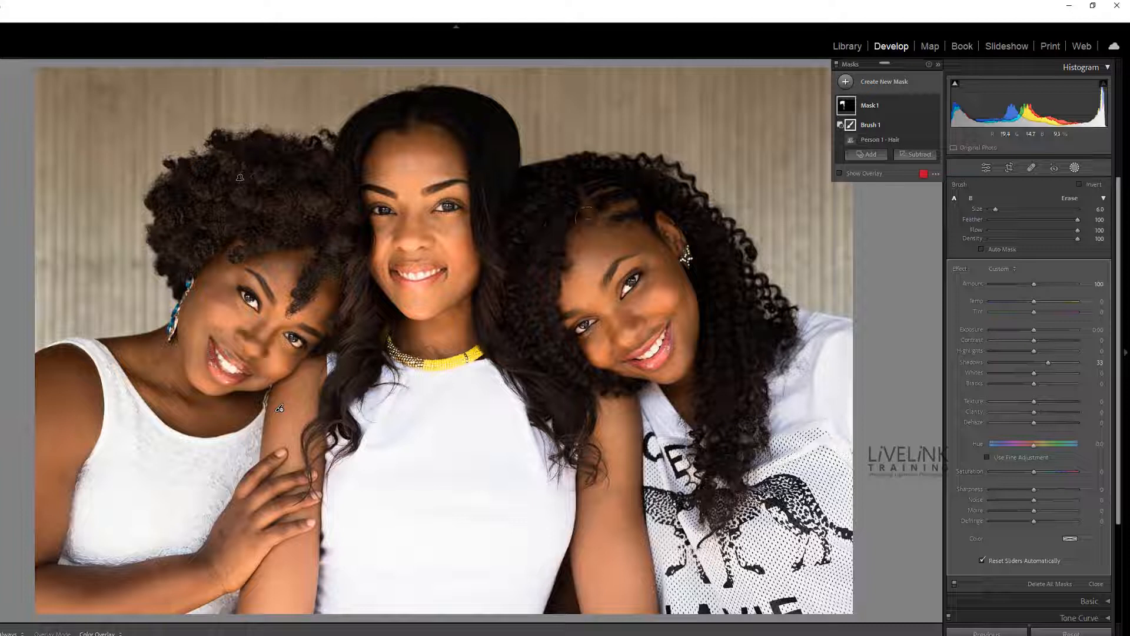
# - Start a new people mask that covers both Person 2 and Person 3
pyautogui.click(848, 83)
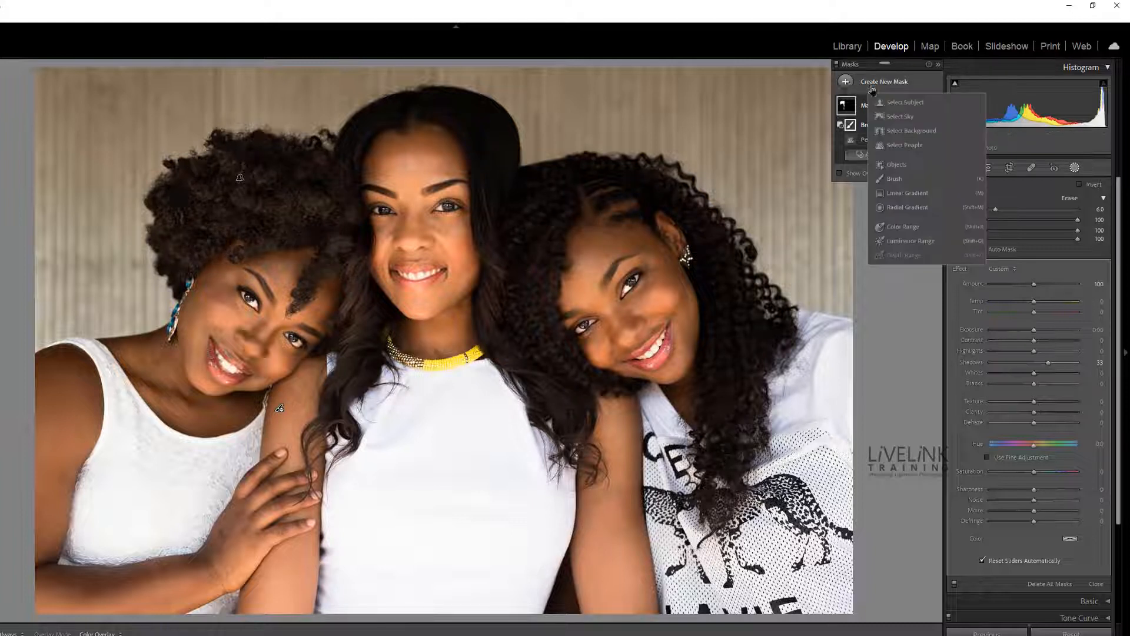
pyautogui.click(912, 146)
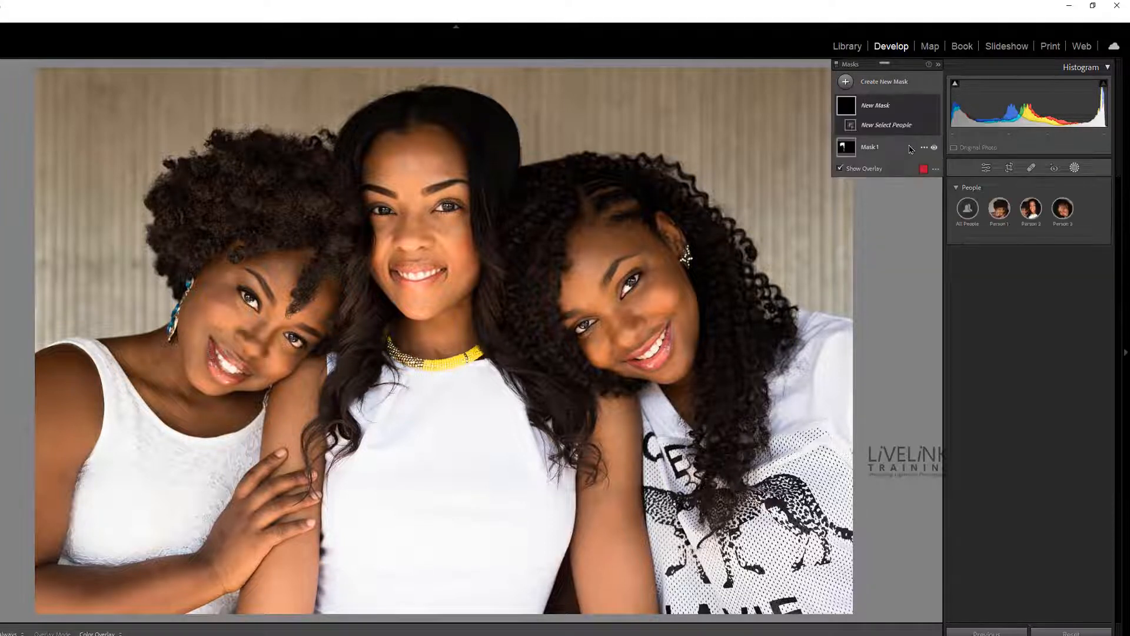
pyautogui.click(999, 208)
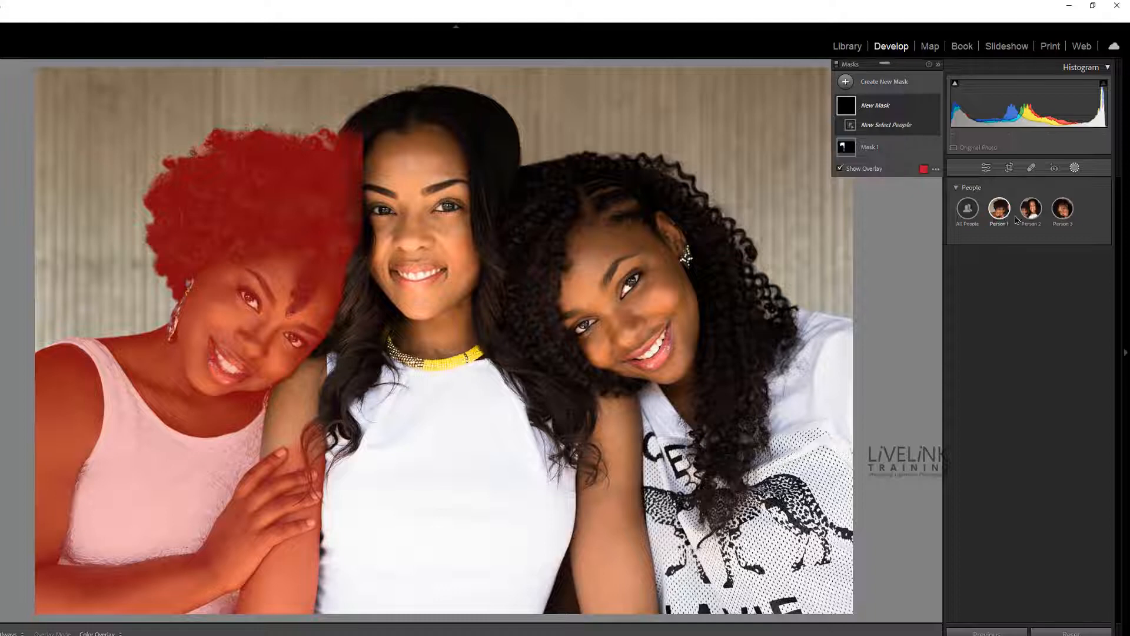
pyautogui.click(1036, 210)
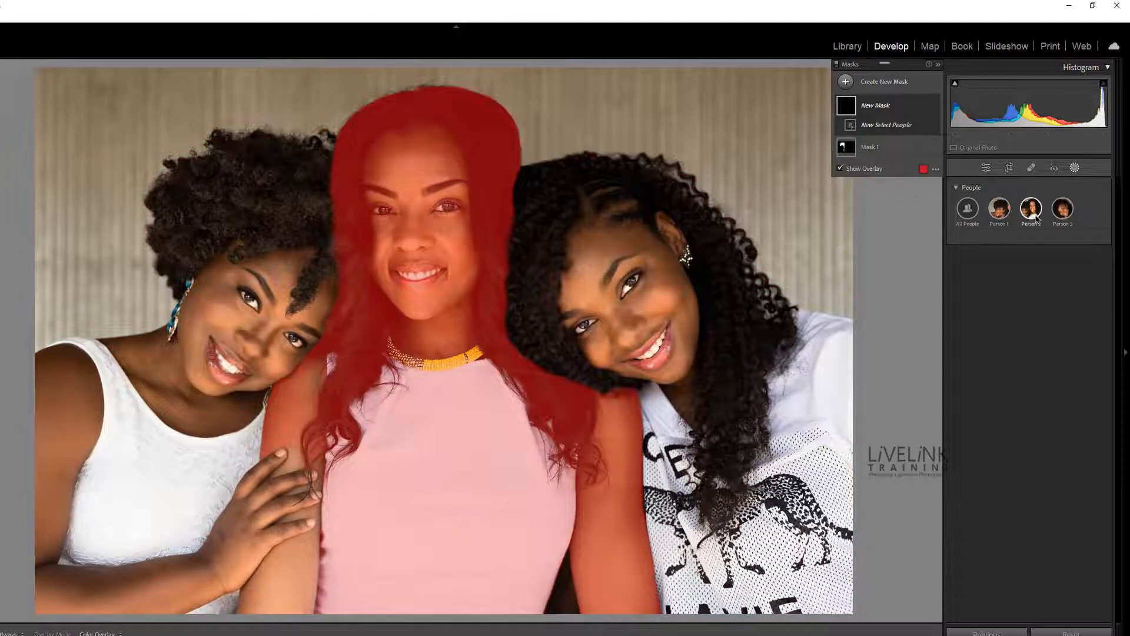
pyautogui.click(1032, 212)
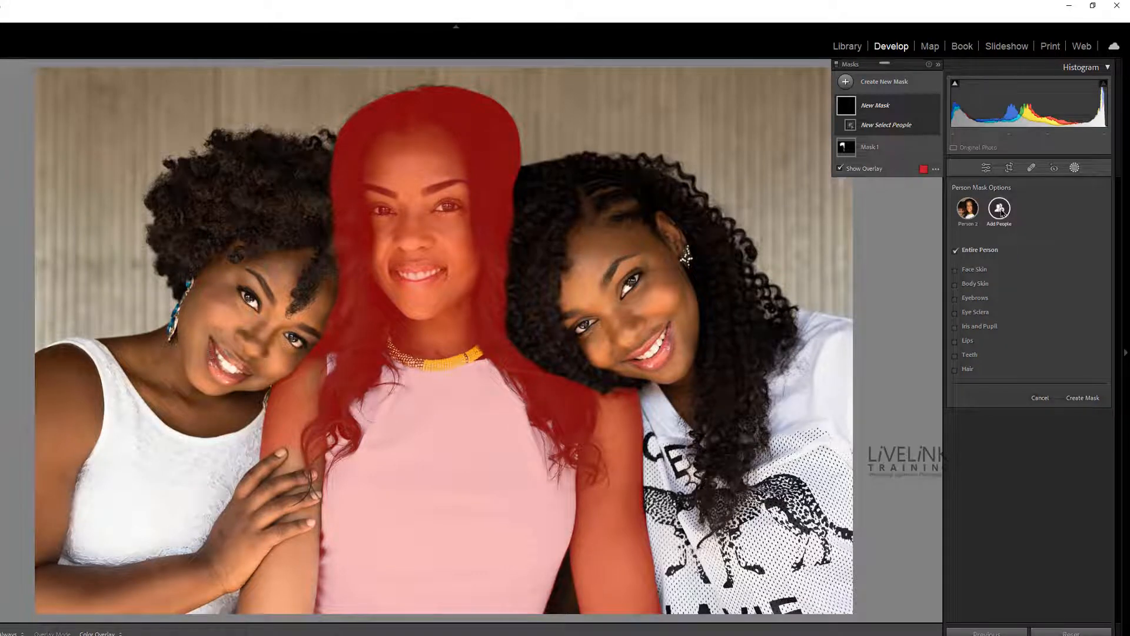
pyautogui.click(1001, 212)
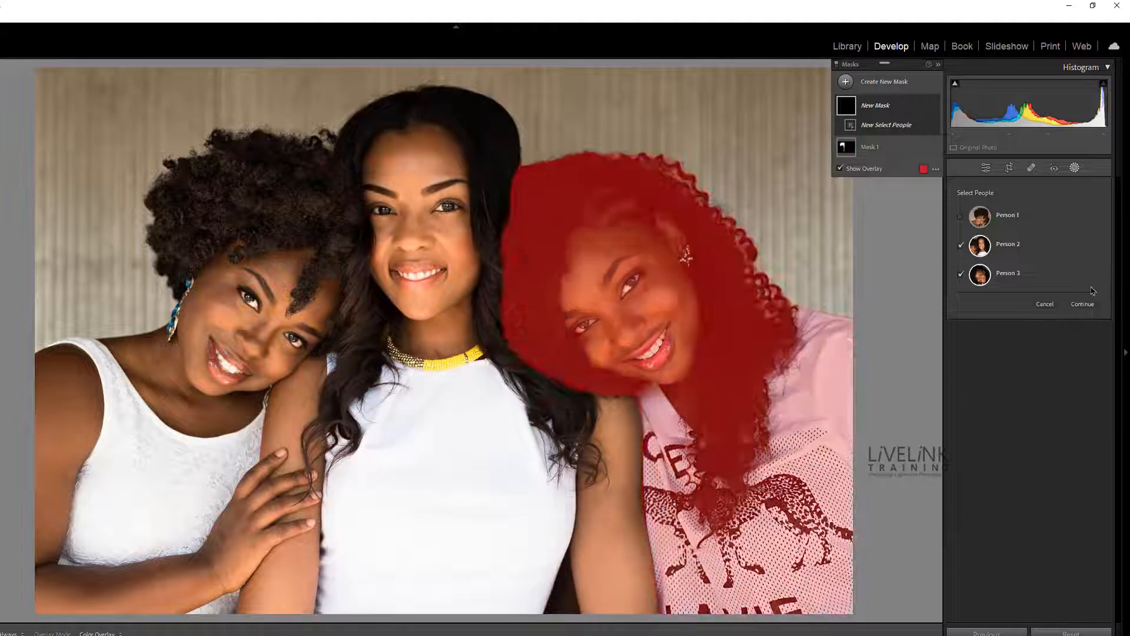
pyautogui.click(1079, 307)
pyautogui.click(1081, 306)
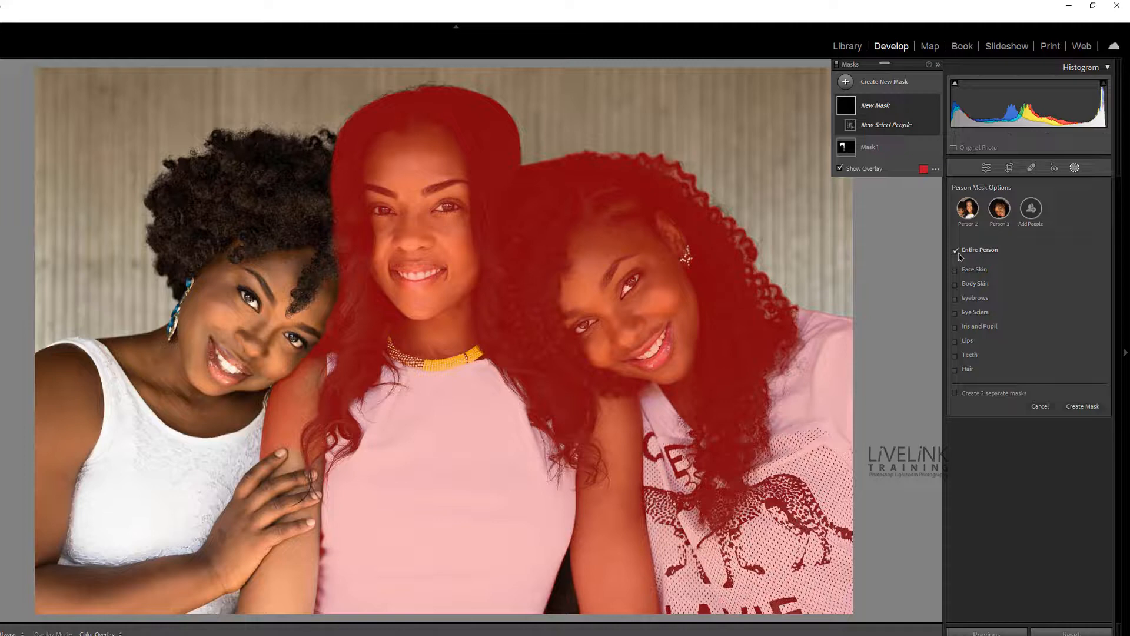
# - Create one combined mask of only the hair of Person 2 and Person 3, and set its Shadows to 35
pyautogui.click(956, 251)
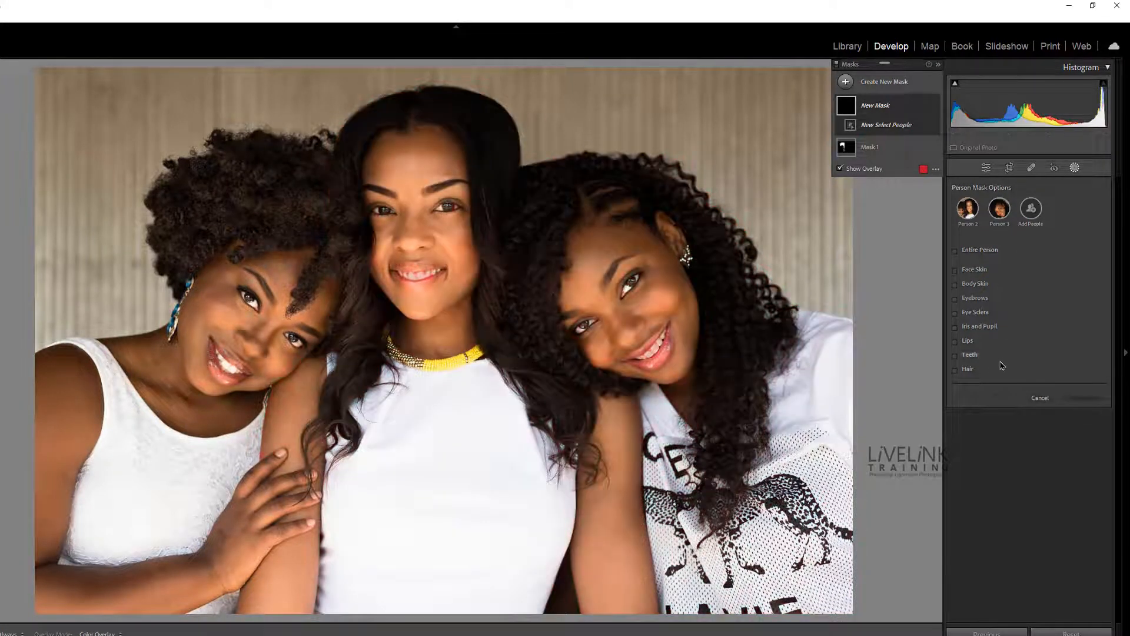
pyautogui.click(955, 369)
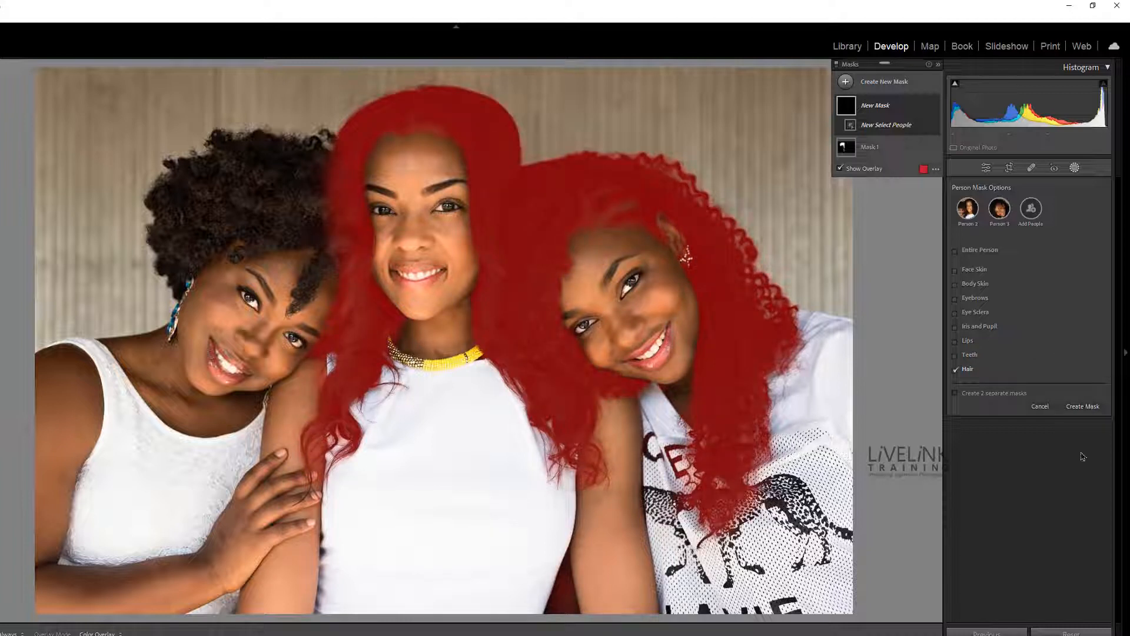
pyautogui.click(1083, 407)
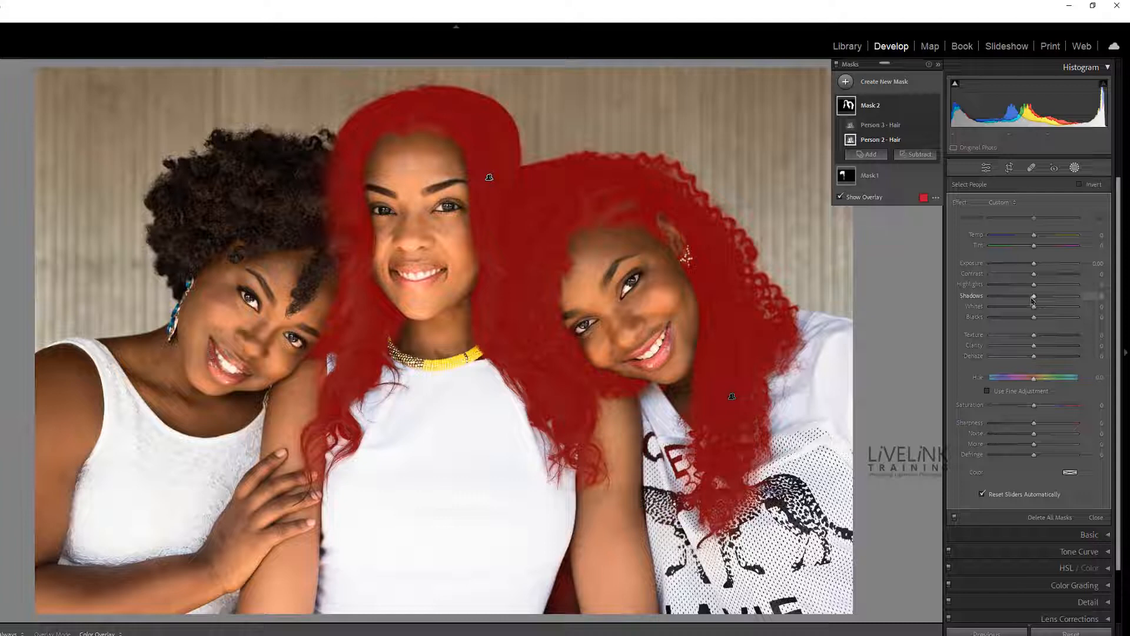
pyautogui.moveTo(1034, 299); pyautogui.dragTo(1050, 302)
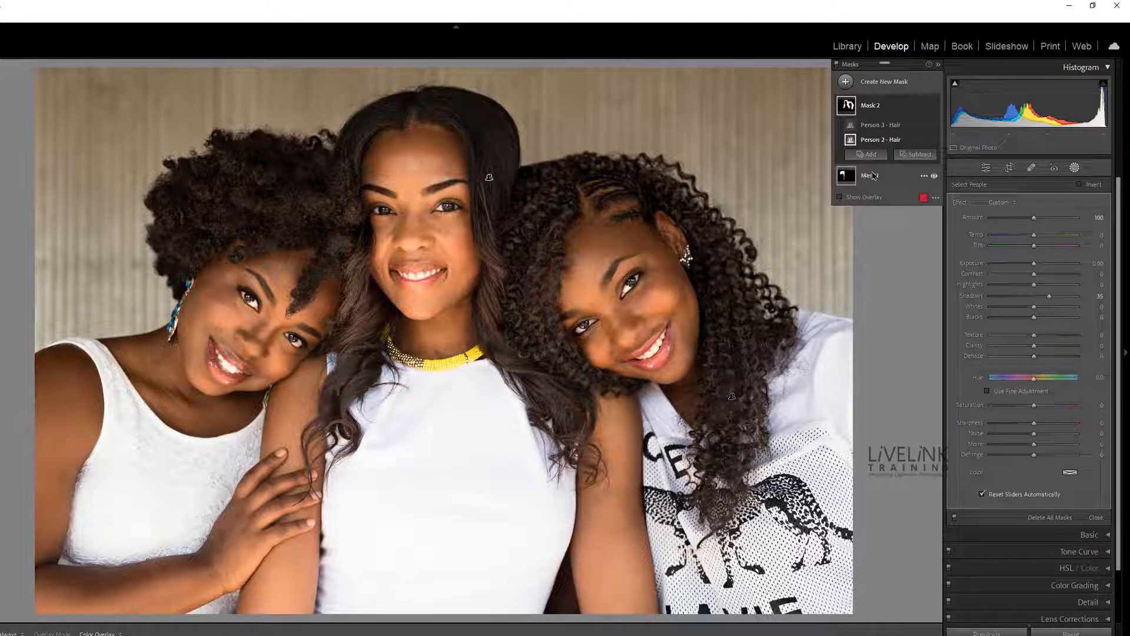
# - Rename Mask 1 as "Person 1"
pyautogui.click(926, 177)
pyautogui.click(953, 184)
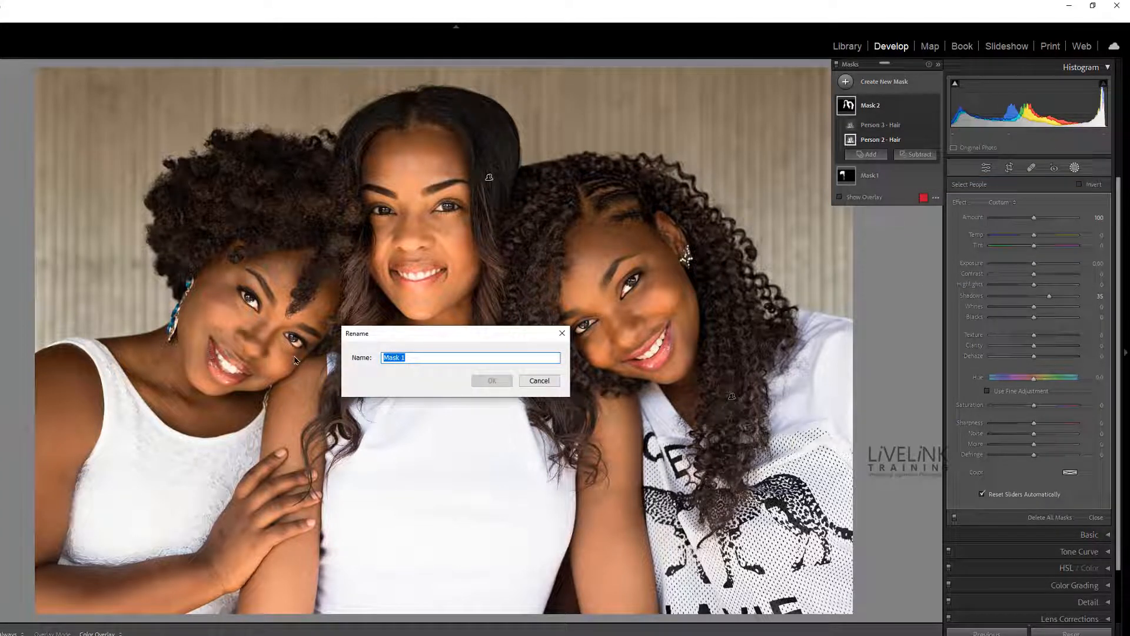
pyautogui.press('BackSpace')
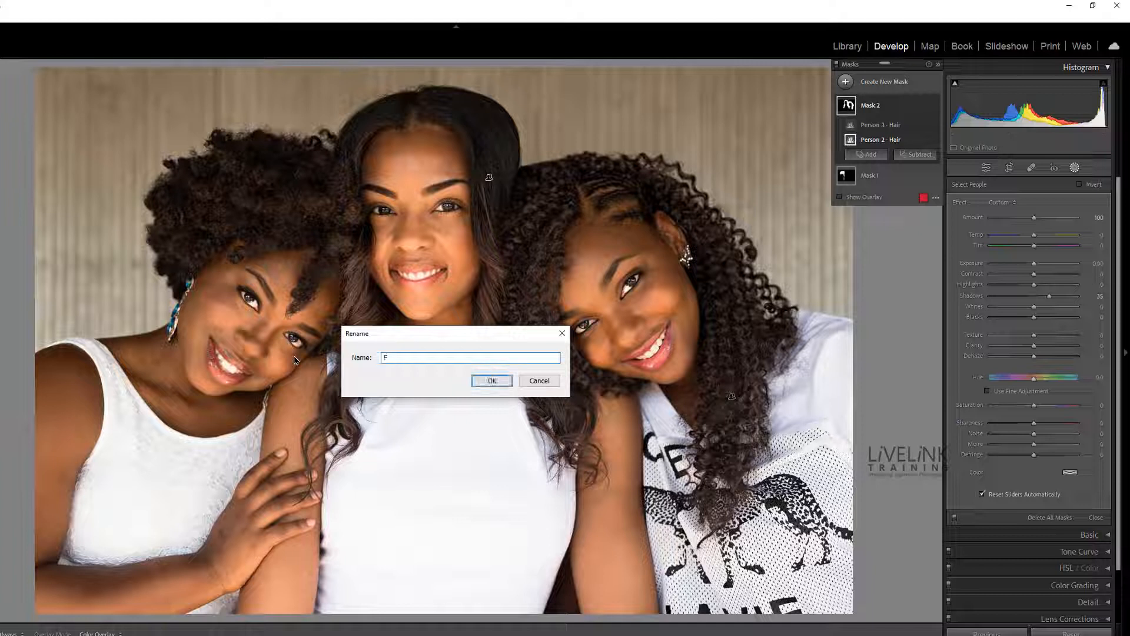
pyautogui.write('Person 1')
pyautogui.click(492, 381)
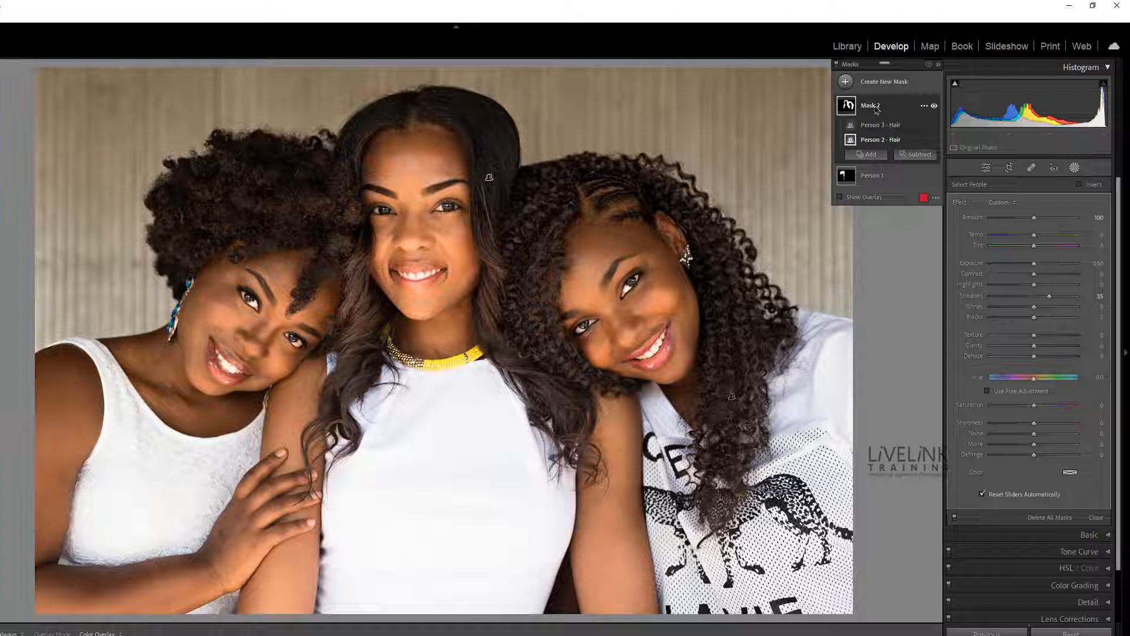
# - Rename Mask 2 as "Person 2 and 3" and collapse its list of components
pyautogui.click(924, 105)
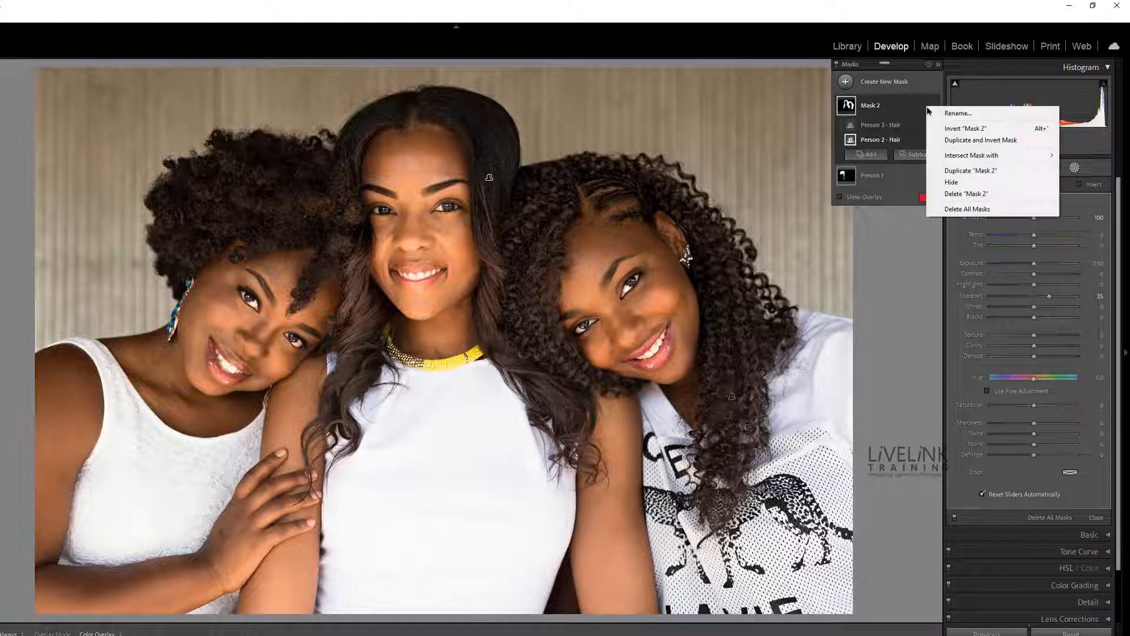
pyautogui.click(968, 115)
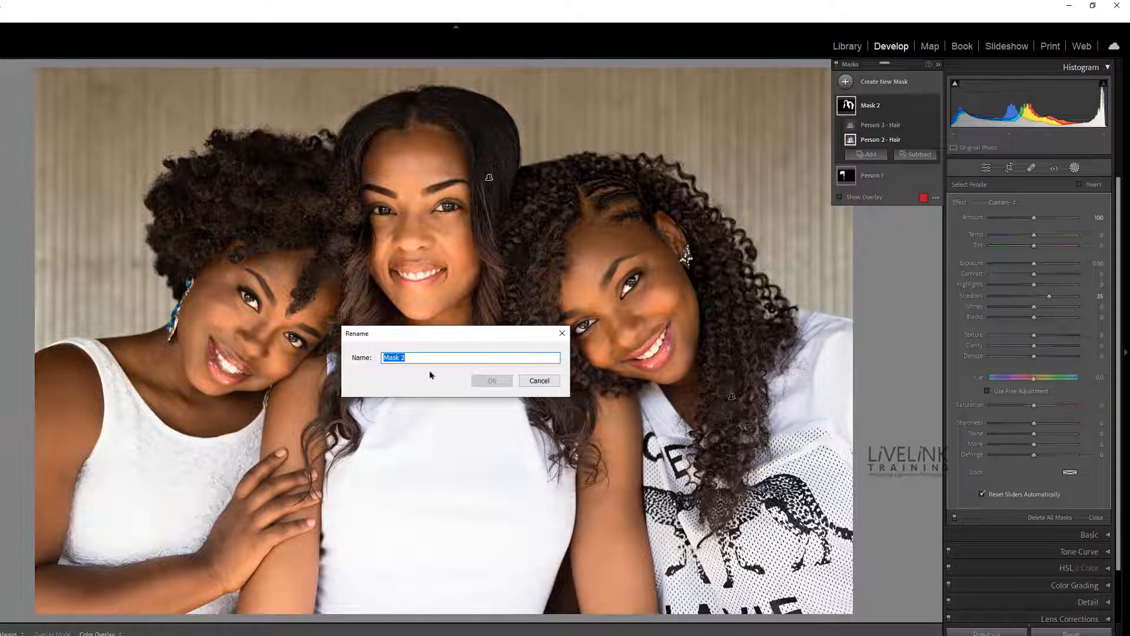
pyautogui.write('Person')
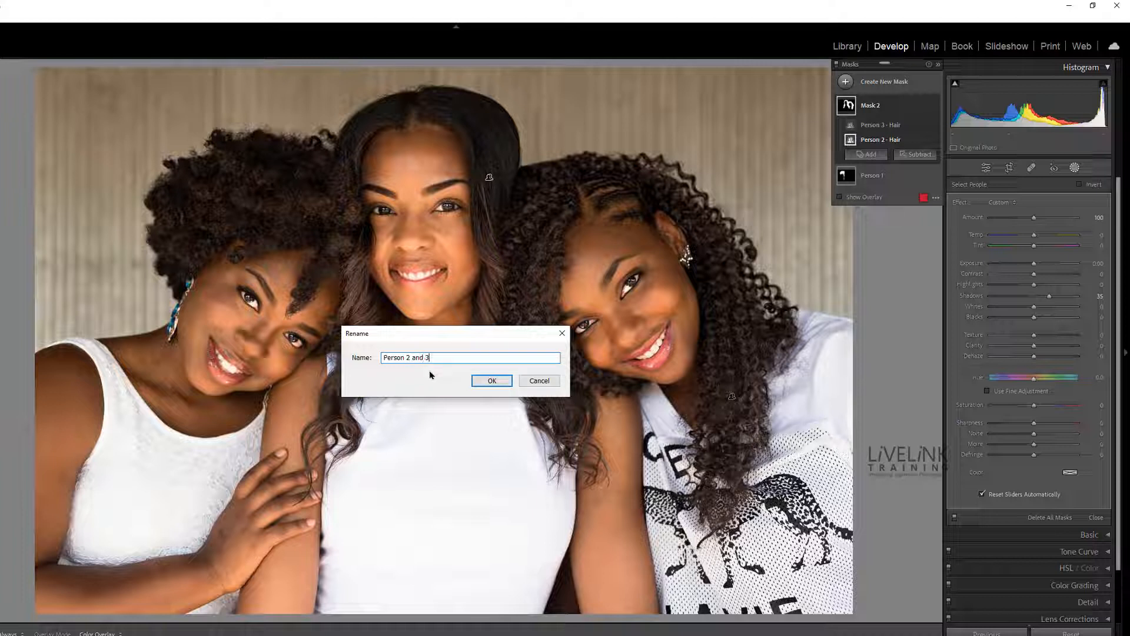
pyautogui.click(489, 379)
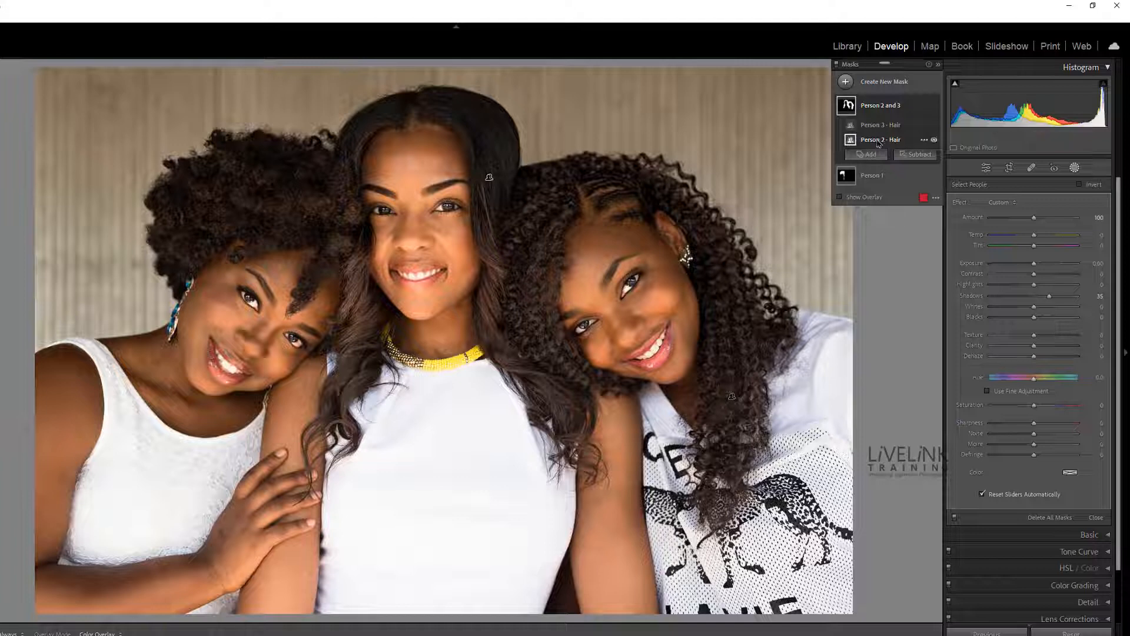
pyautogui.click(848, 108)
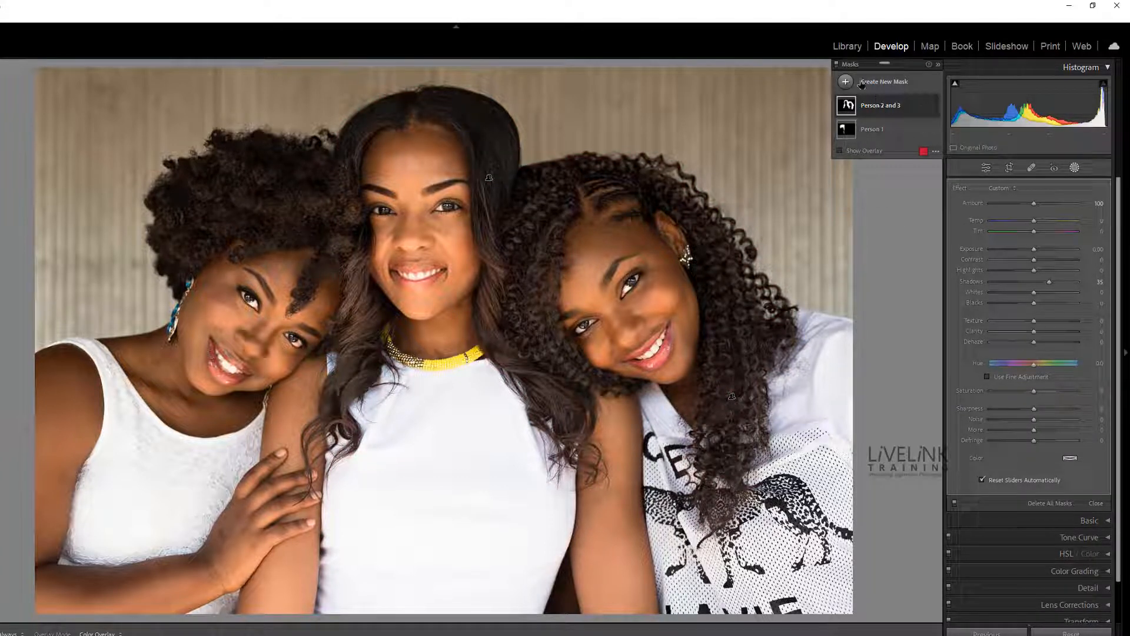
# - Create a new Objects mask of the middle woman's yellow necklace by painting over it in Brush Select mode
pyautogui.moveTo(856, 143)
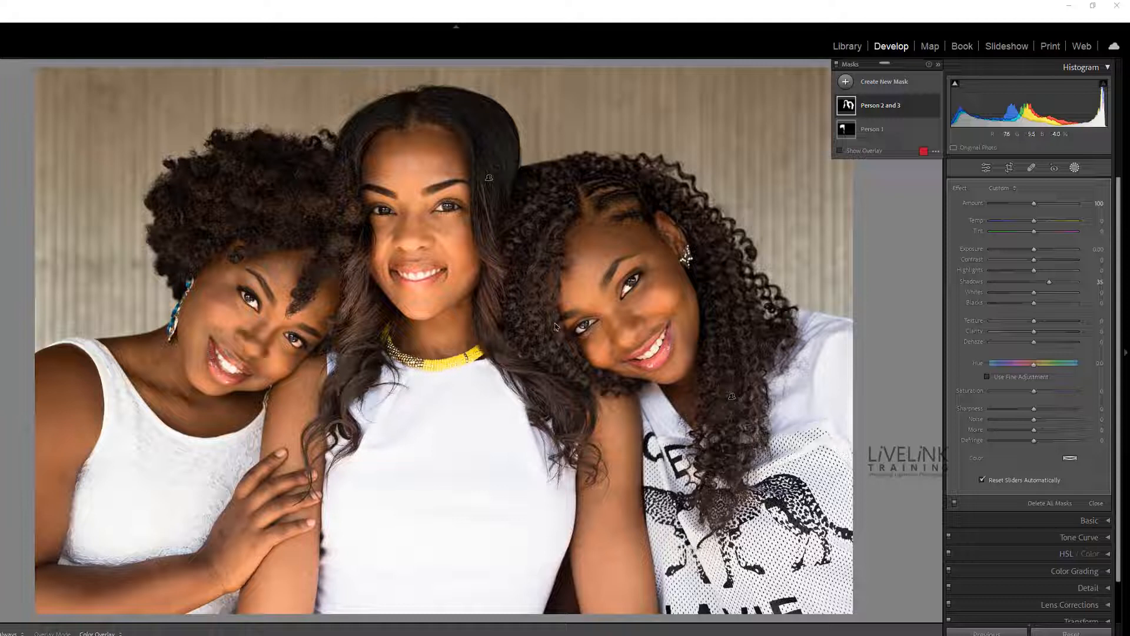
pyautogui.click(847, 83)
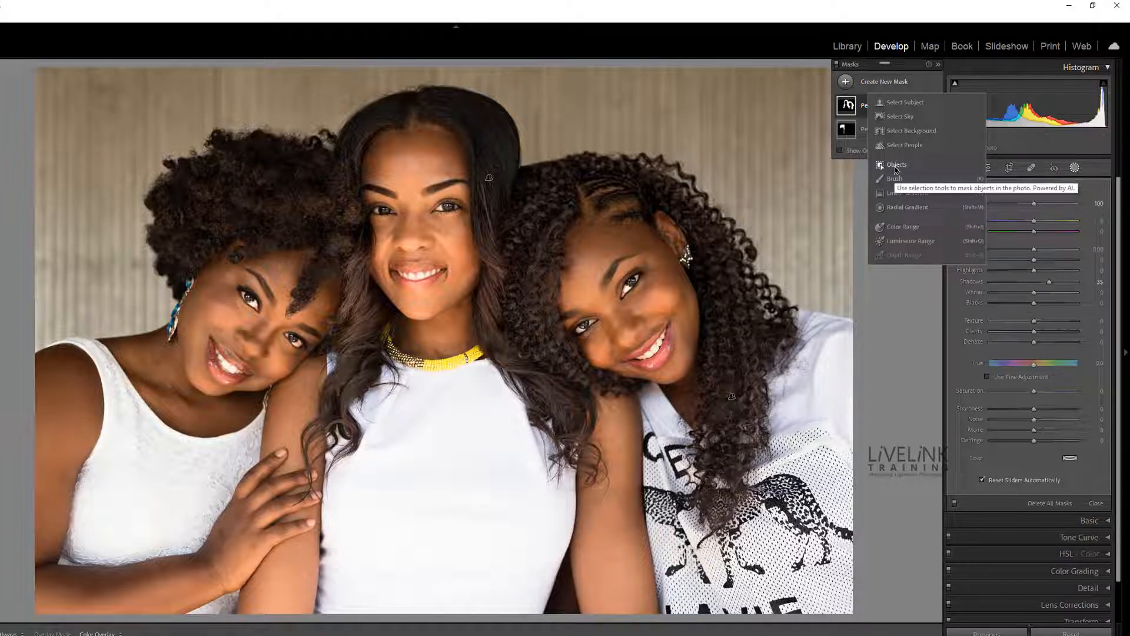
pyautogui.click(897, 167)
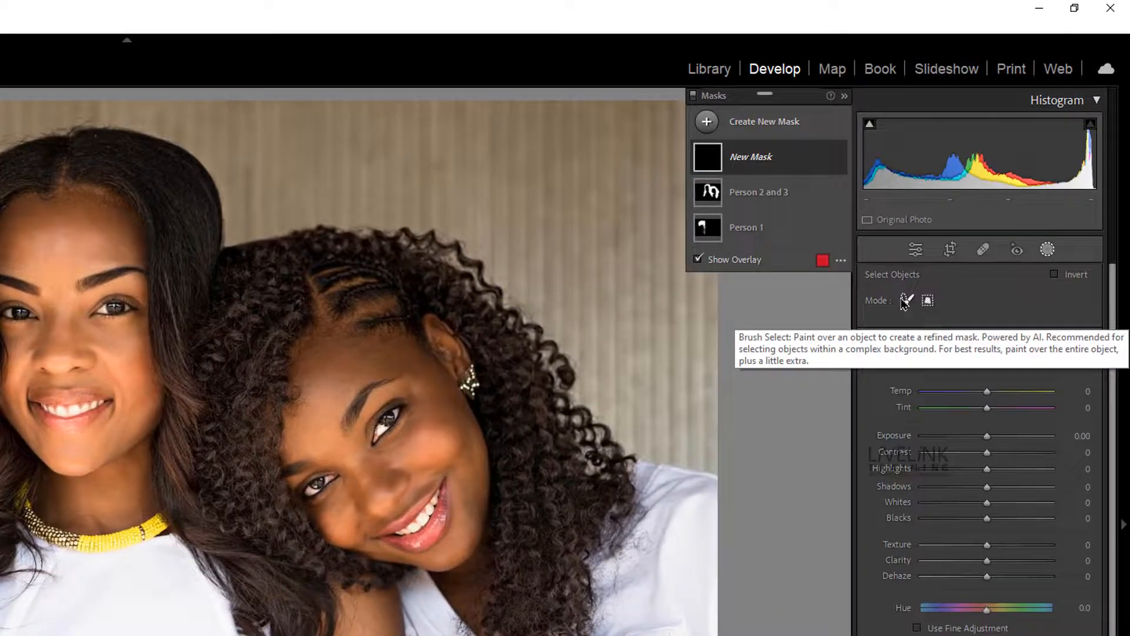
pyautogui.click(944, 251)
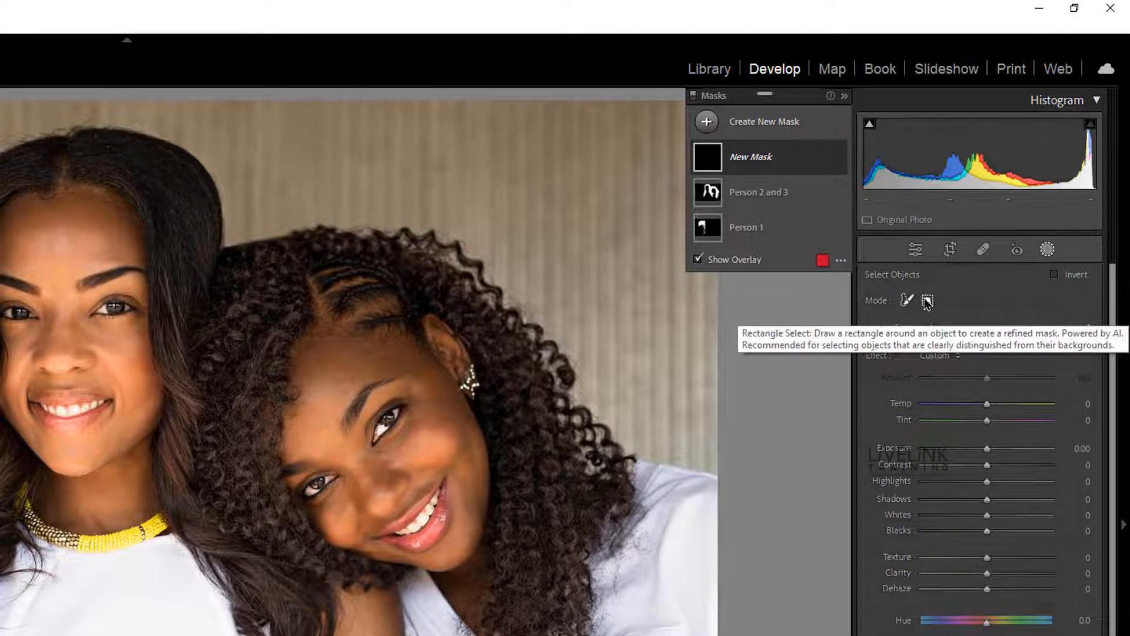
pyautogui.click(928, 301)
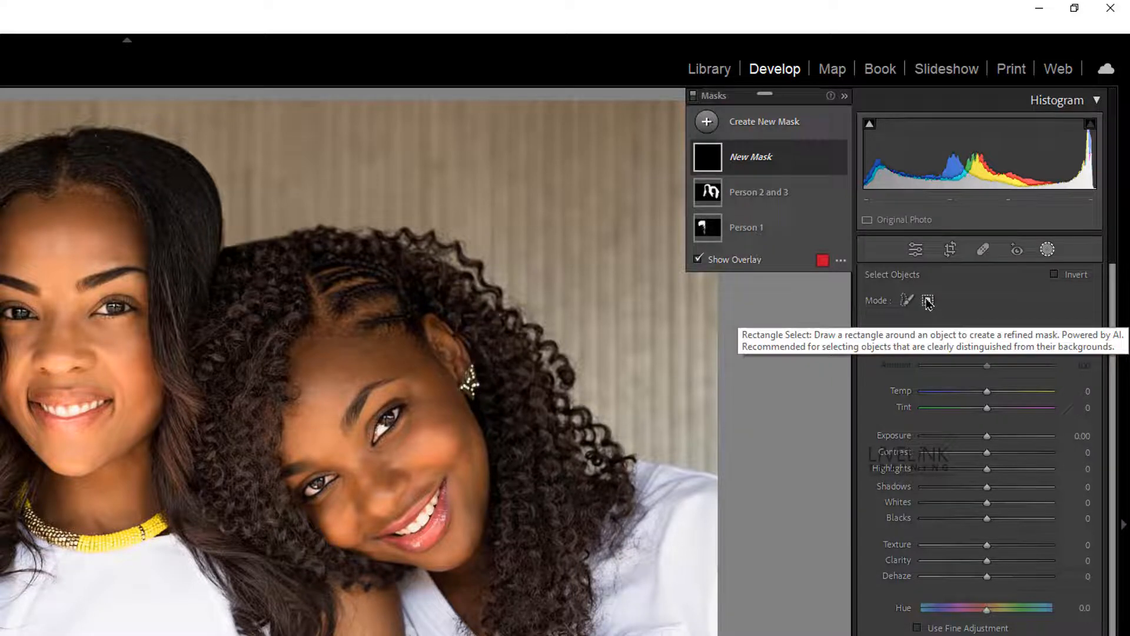
pyautogui.click(907, 301)
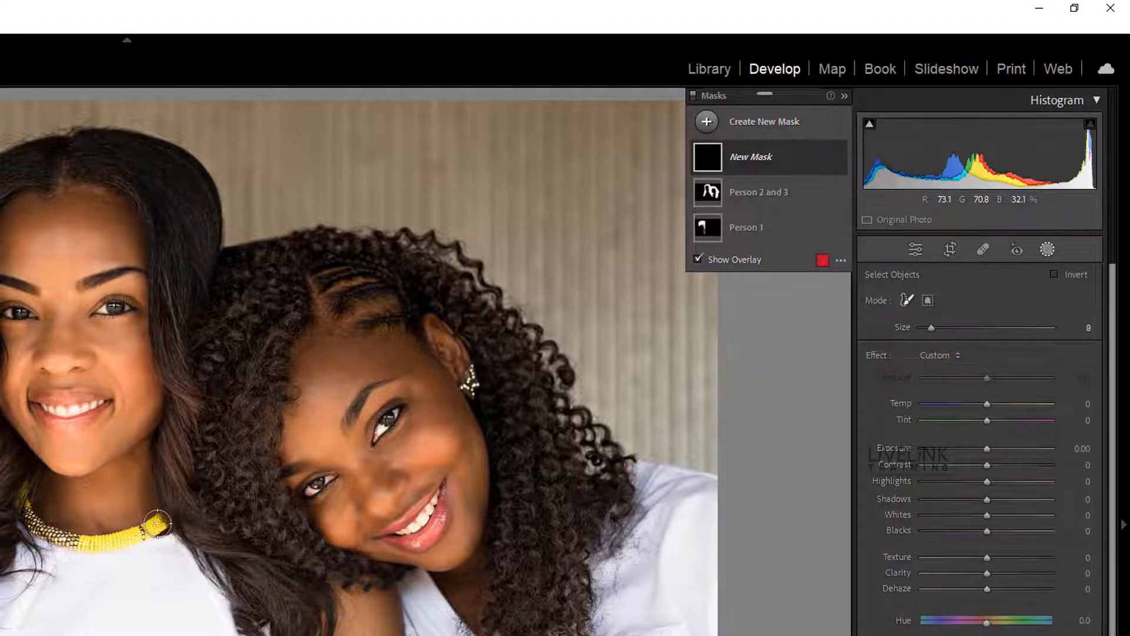
pyautogui.moveTo(157, 523)
pyautogui.mouseDown()
pyautogui.moveTo(81, 547)
pyautogui.moveTo(43, 533)
pyautogui.moveTo(25, 502)
pyautogui.mouseUp()
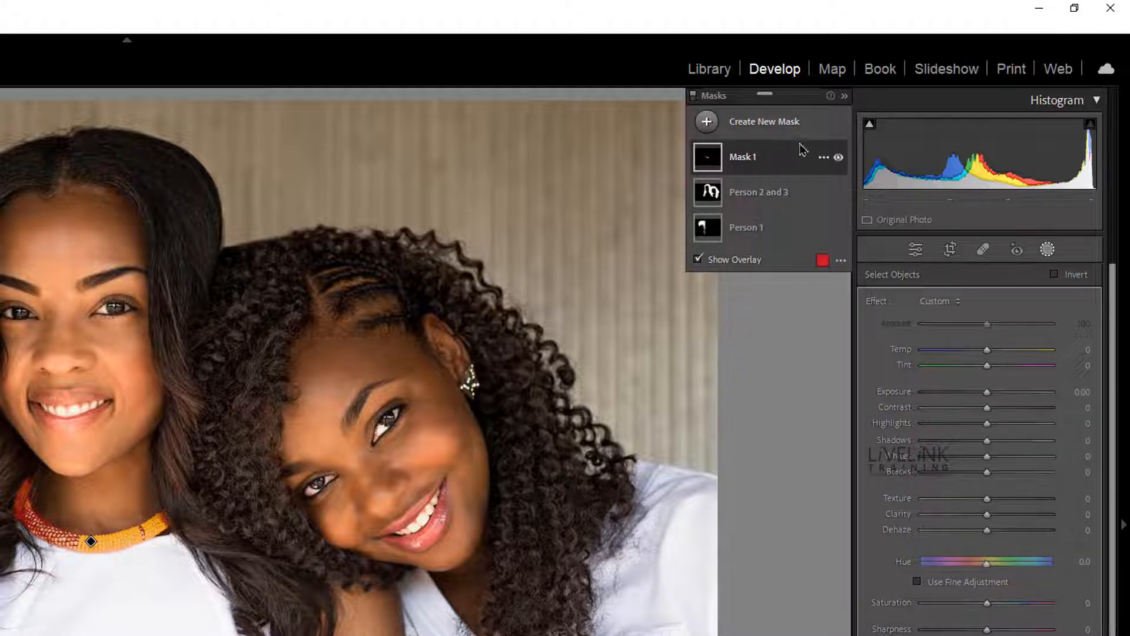
# - Hide the brushed necklace mask to compare, and delete it
pyautogui.click(824, 159)
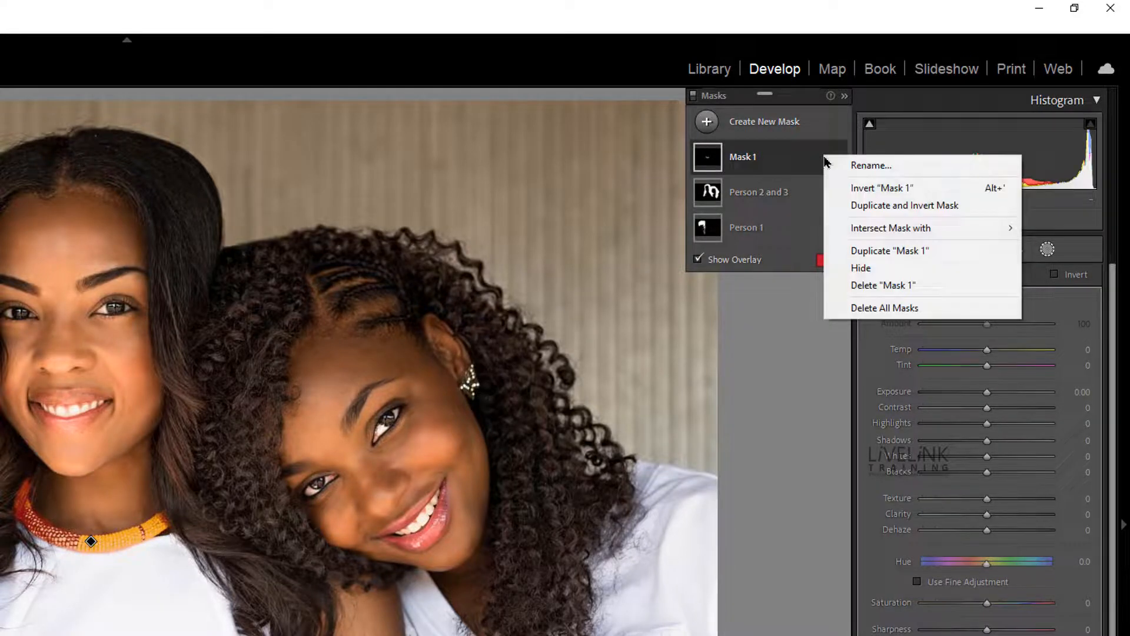
pyautogui.click(911, 270)
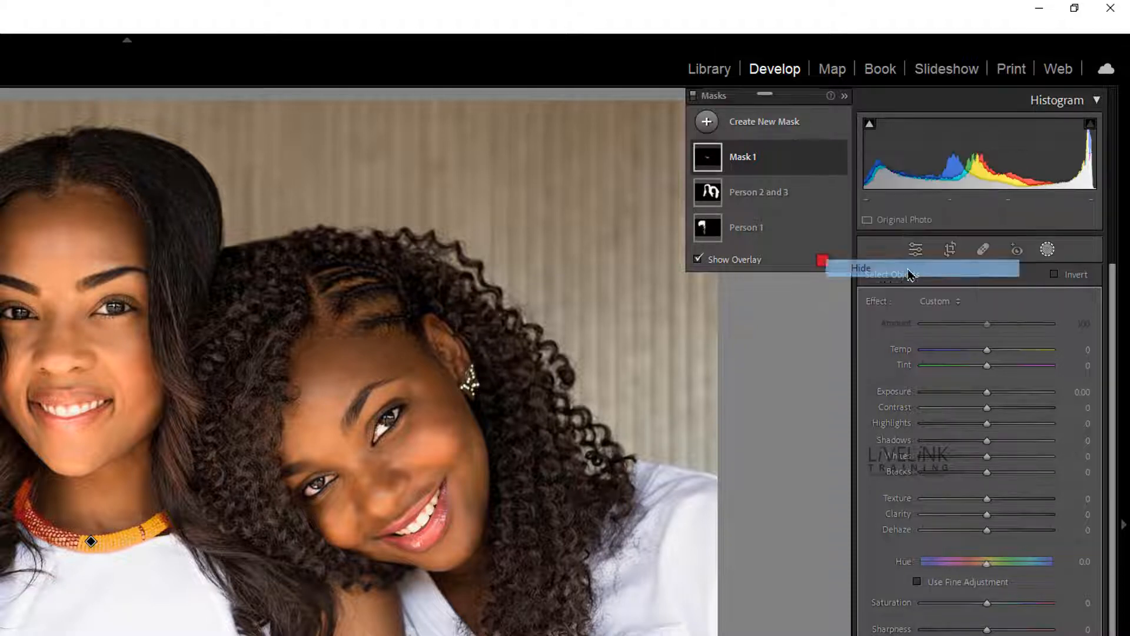
pyautogui.moveTo(782, 150)
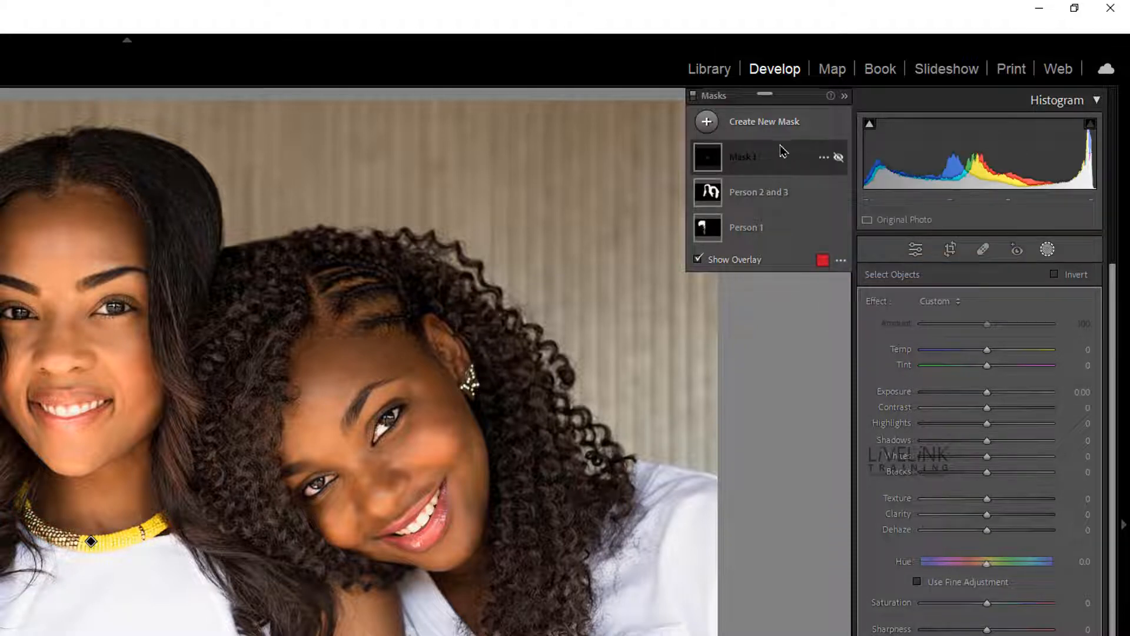
pyautogui.click(825, 158)
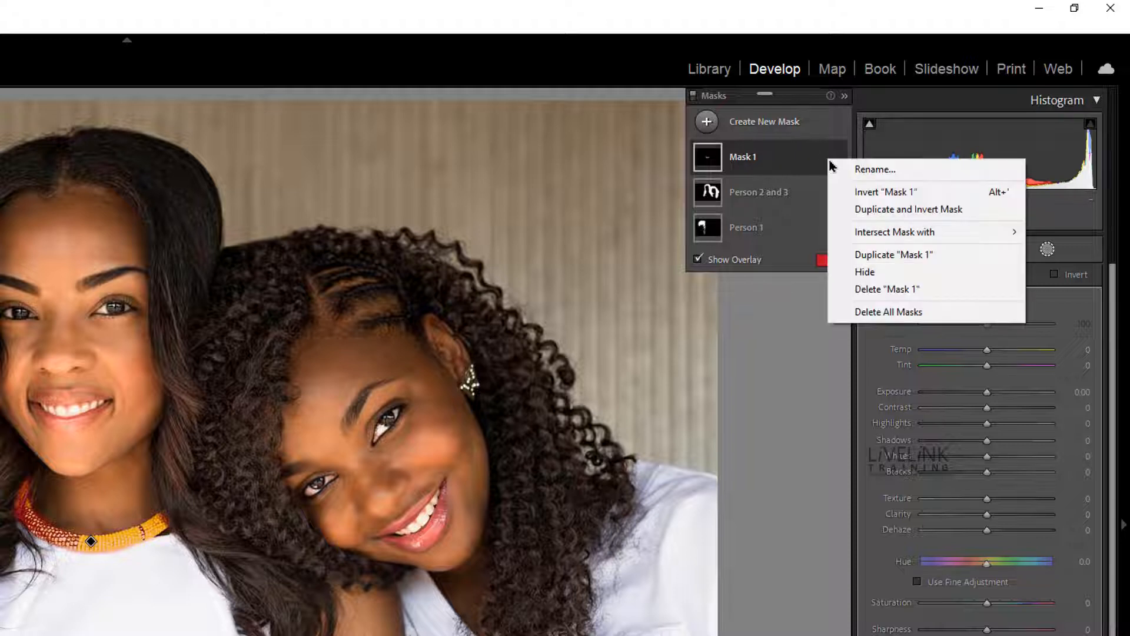
pyautogui.click(900, 289)
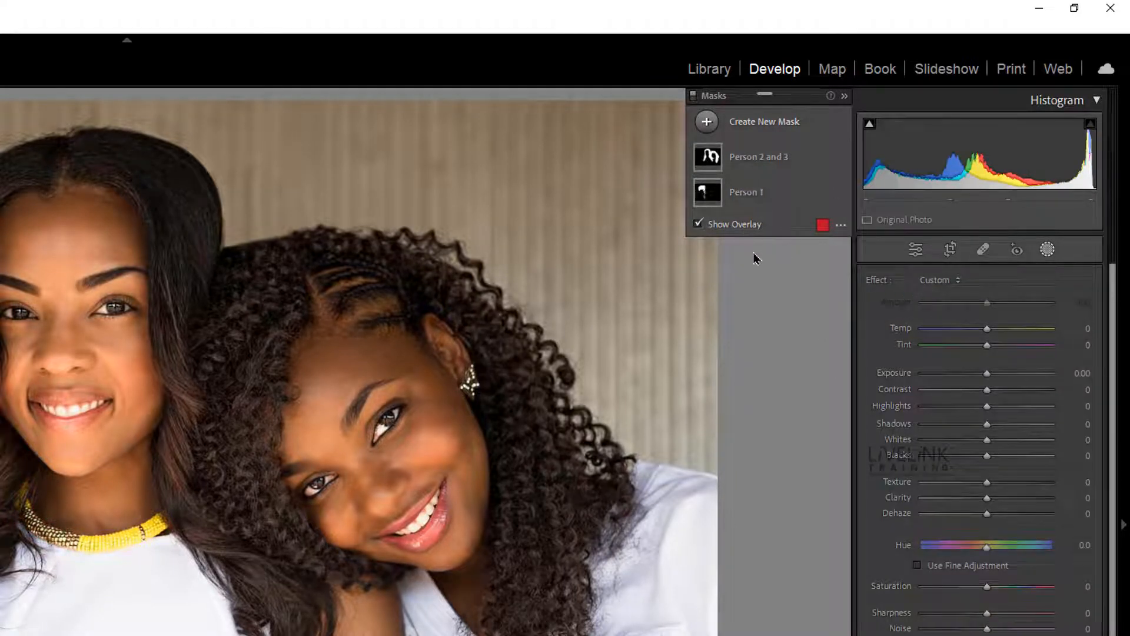
# - Create a new Objects mask of the yellow necklace by drawing a rectangle around it in Rectangle Select mode
pyautogui.click(713, 125)
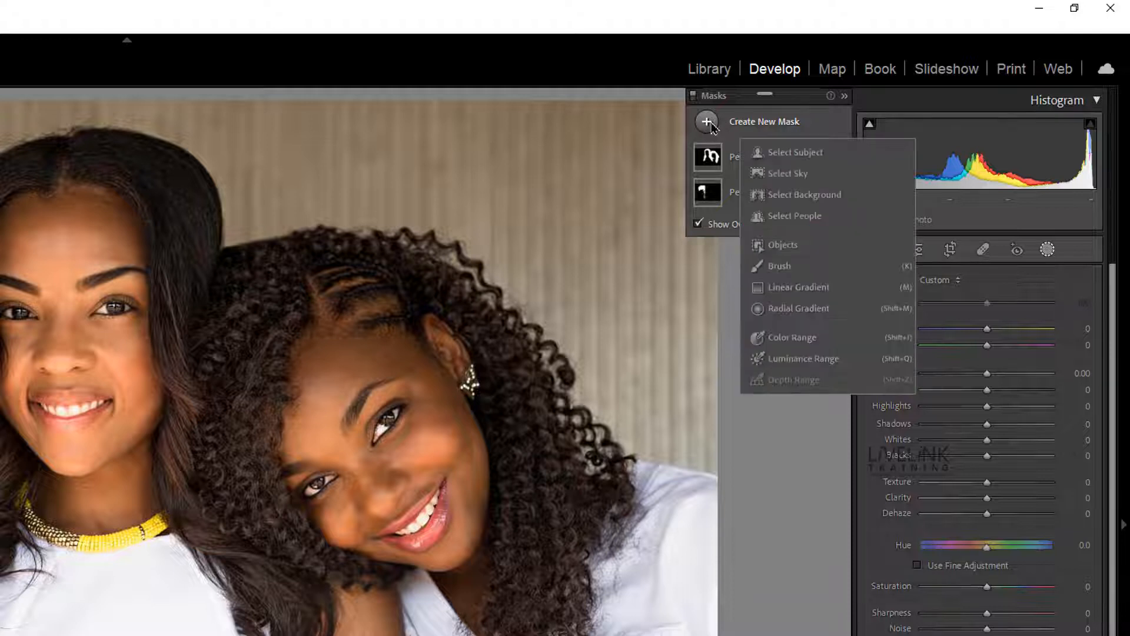
pyautogui.click(784, 244)
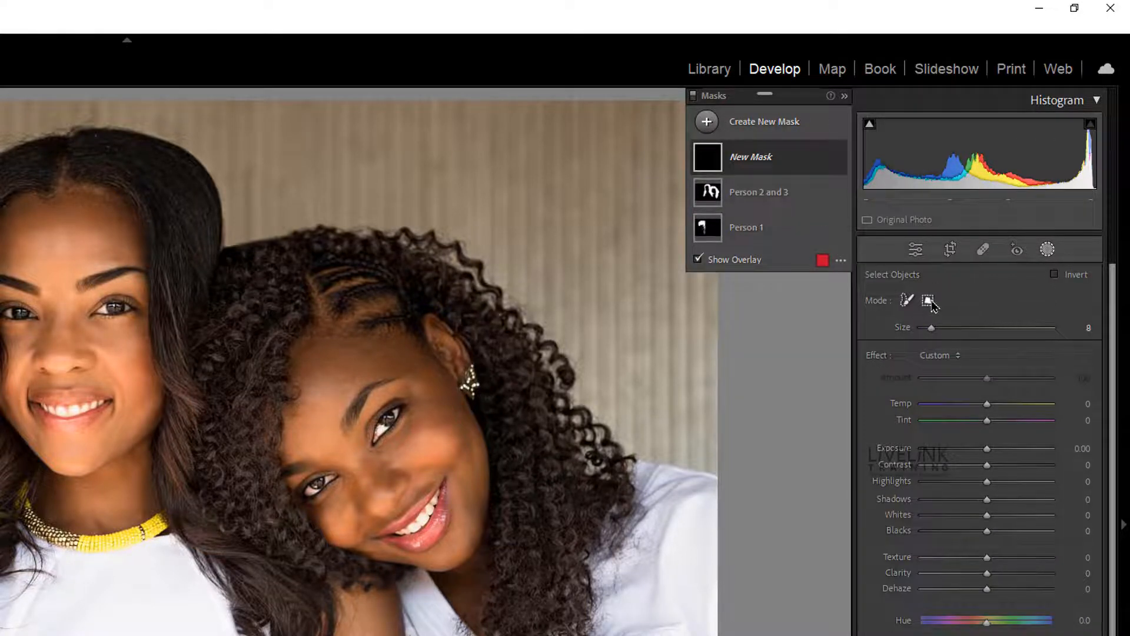
pyautogui.click(928, 301)
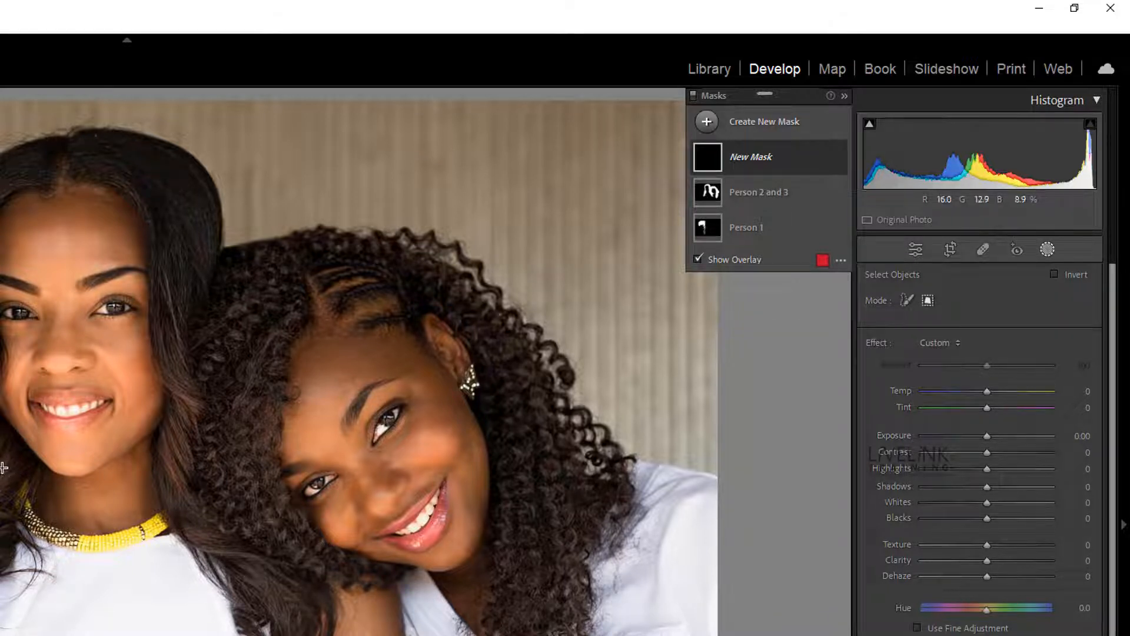
pyautogui.moveTo(5, 465); pyautogui.dragTo(174, 551)
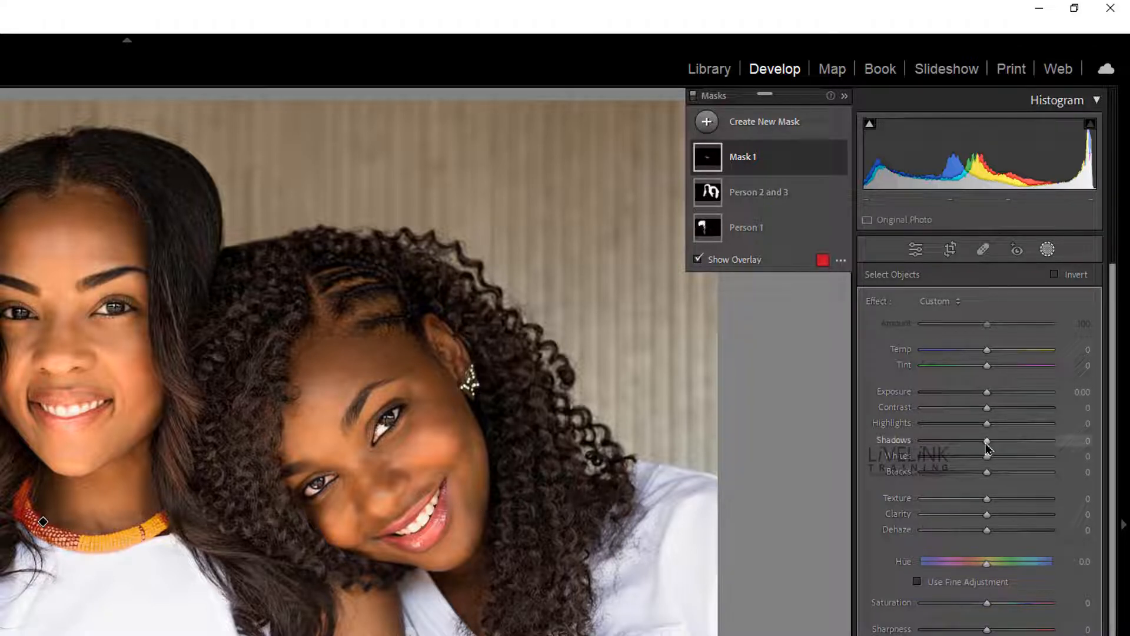
# - Recolour the masked necklace with Hue -132.2, Temp -28 and Tint -76
pyautogui.moveTo(987, 442); pyautogui.dragTo(981, 469)
pyautogui.moveTo(991, 570); pyautogui.dragTo(948, 618)
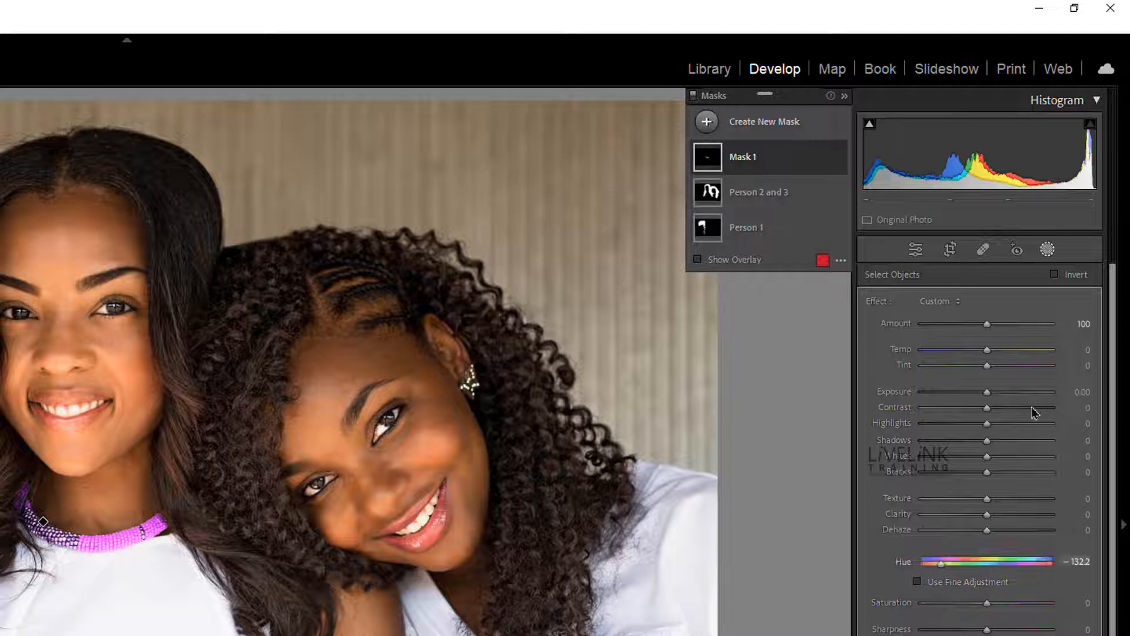
pyautogui.moveTo(983, 351); pyautogui.dragTo(932, 372)
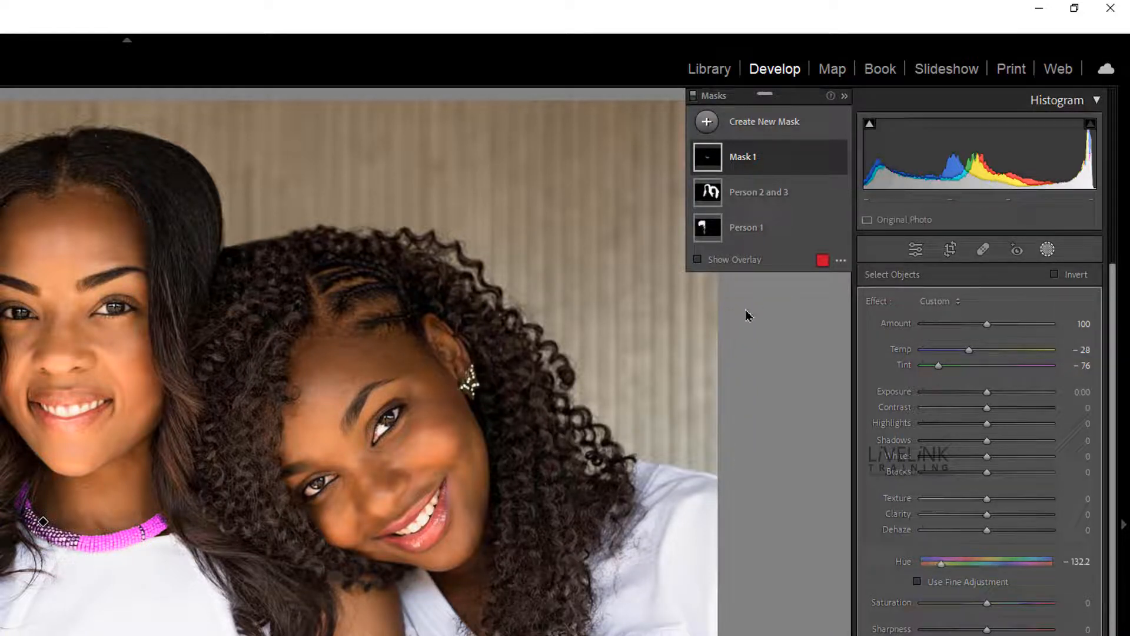
# - Create a new mask that selects the background behind the three women
pyautogui.moveTo(691, 228)
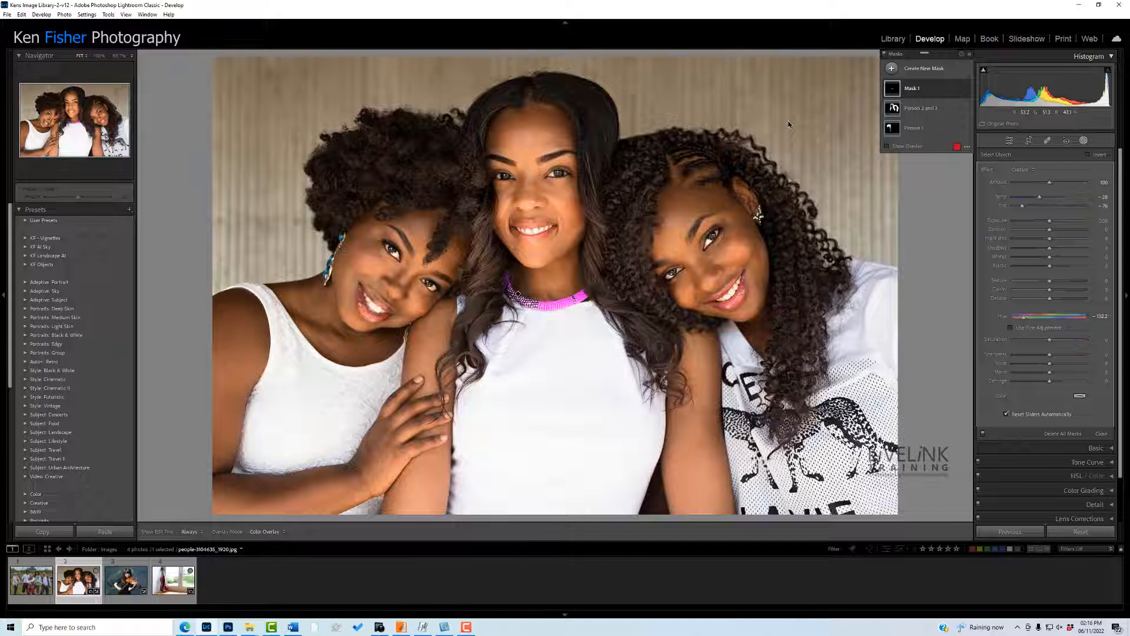
pyautogui.click(893, 69)
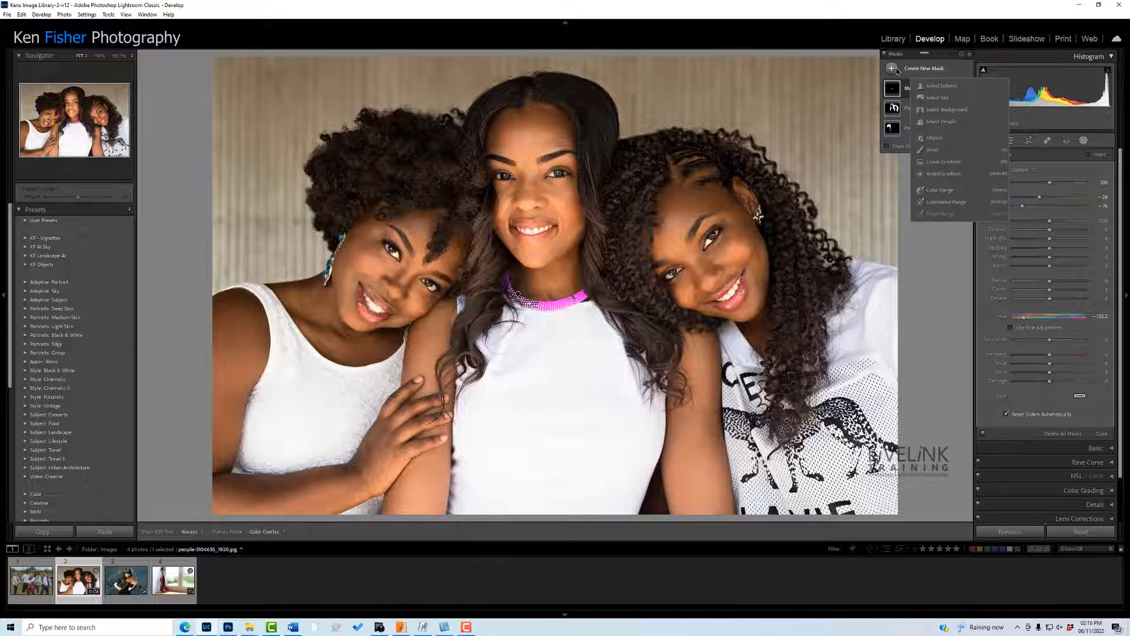
pyautogui.click(941, 110)
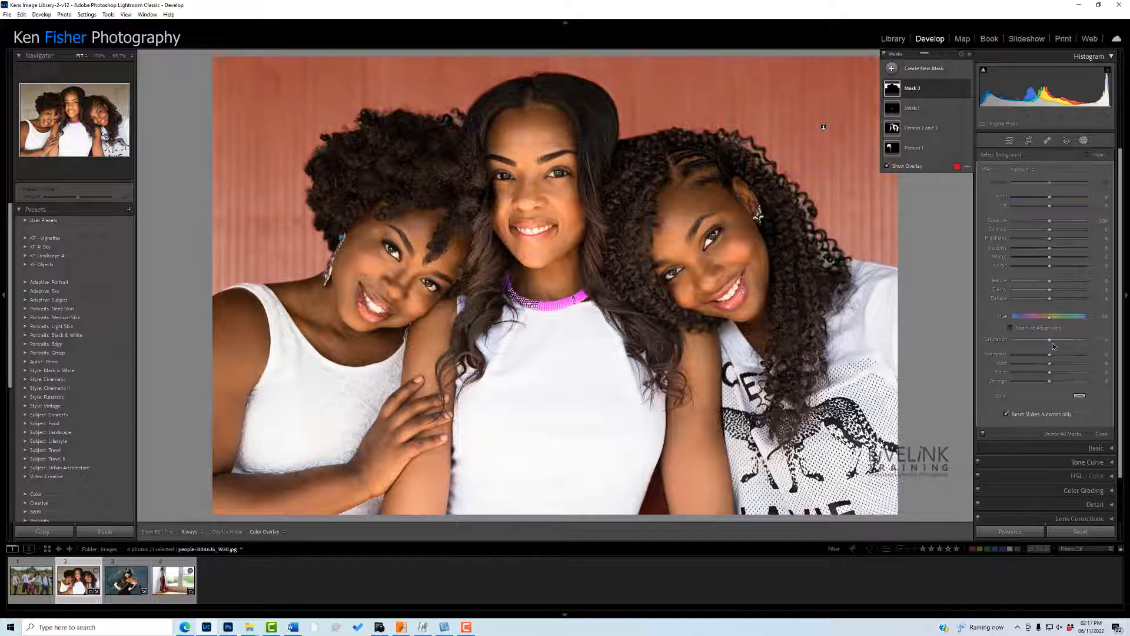
# - Recolour the masked background with Hue 180.0, a slightly cooler Temp and Saturation 67
pyautogui.moveTo(1048, 322); pyautogui.dragTo(1088, 321)
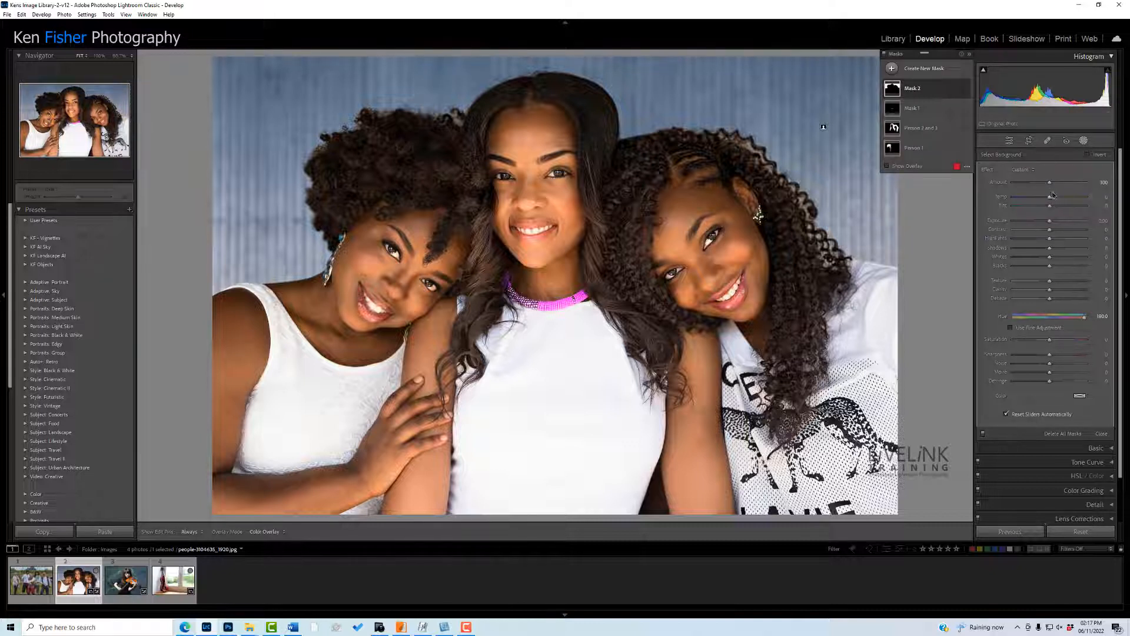
pyautogui.moveTo(1050, 199); pyautogui.dragTo(1046, 204)
pyautogui.moveTo(1050, 340); pyautogui.dragTo(1074, 343)
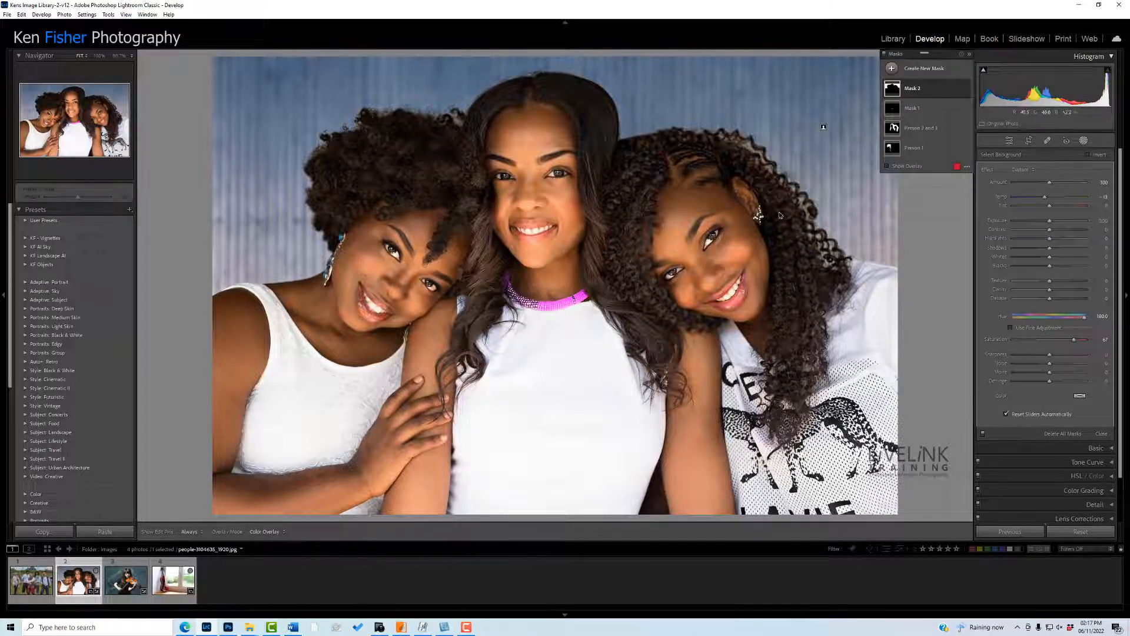